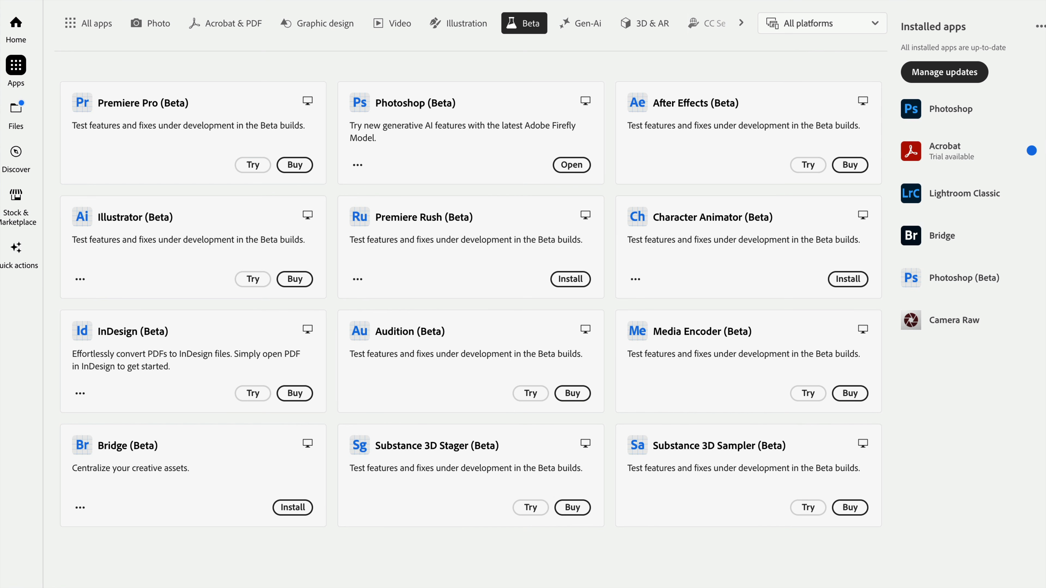
# Check the pixel dimensions of the blank 4 X 3 document in the Image Size dialog.
pyautogui.click(210, 106)
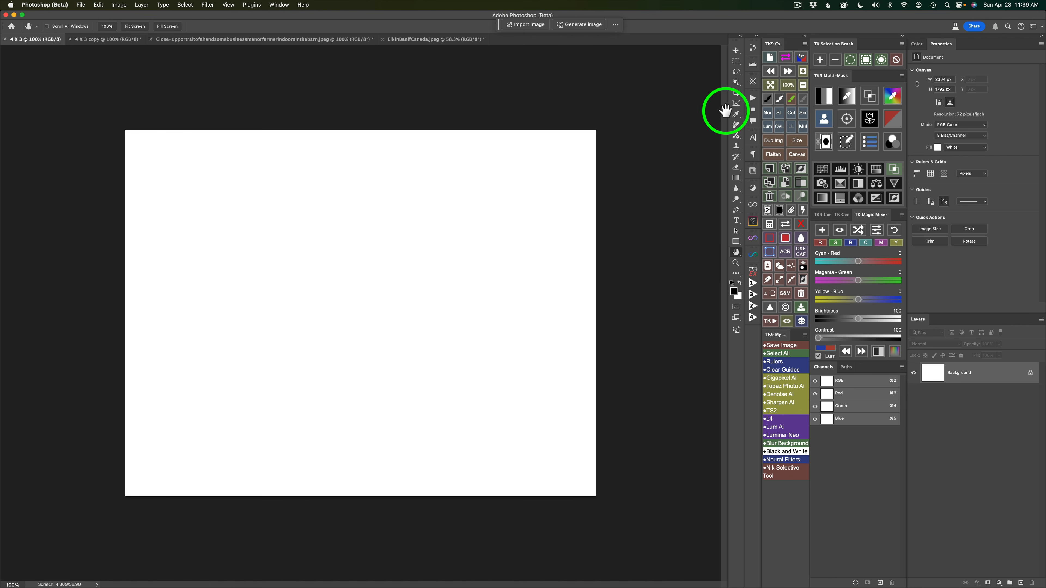
pyautogui.click(799, 140)
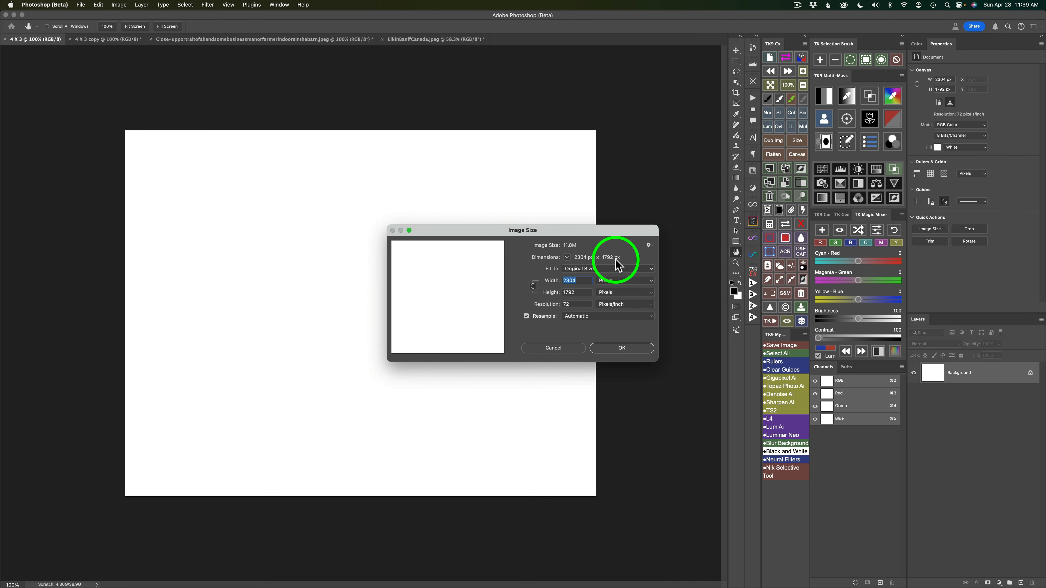
pyautogui.click(622, 349)
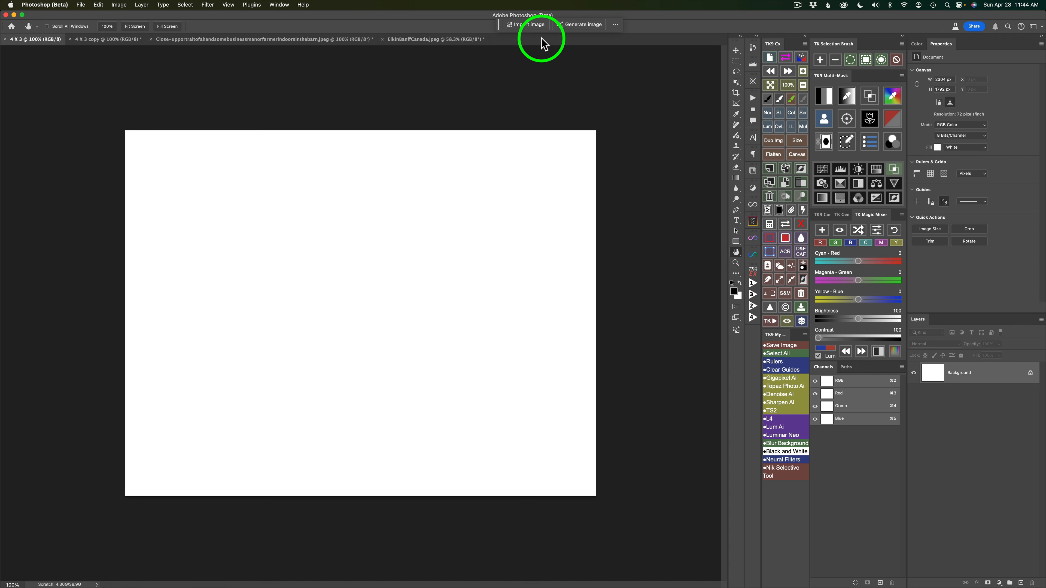
# Reposition the Contextual Task Bar in the empty area just above the canvas, after checking its visibility setting and extra options.
pyautogui.moveTo(498, 24); pyautogui.dragTo(521, 30)
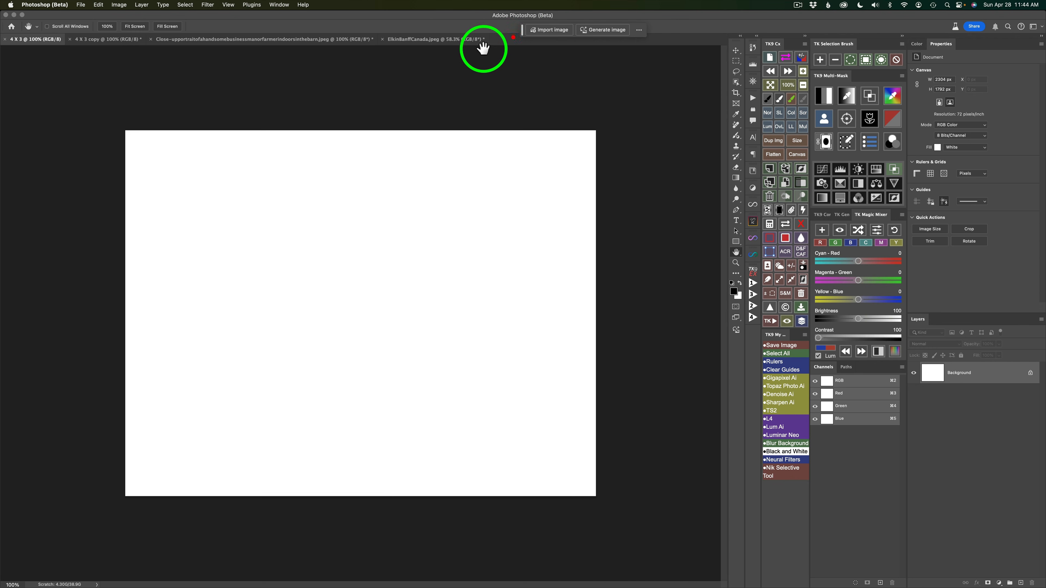
pyautogui.click(279, 6)
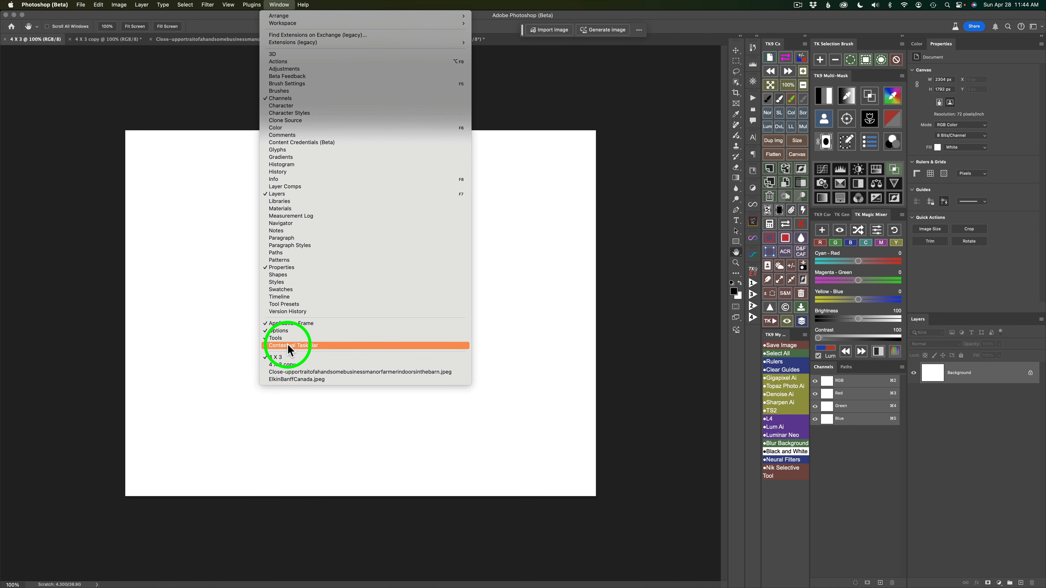
pyautogui.click(689, 23)
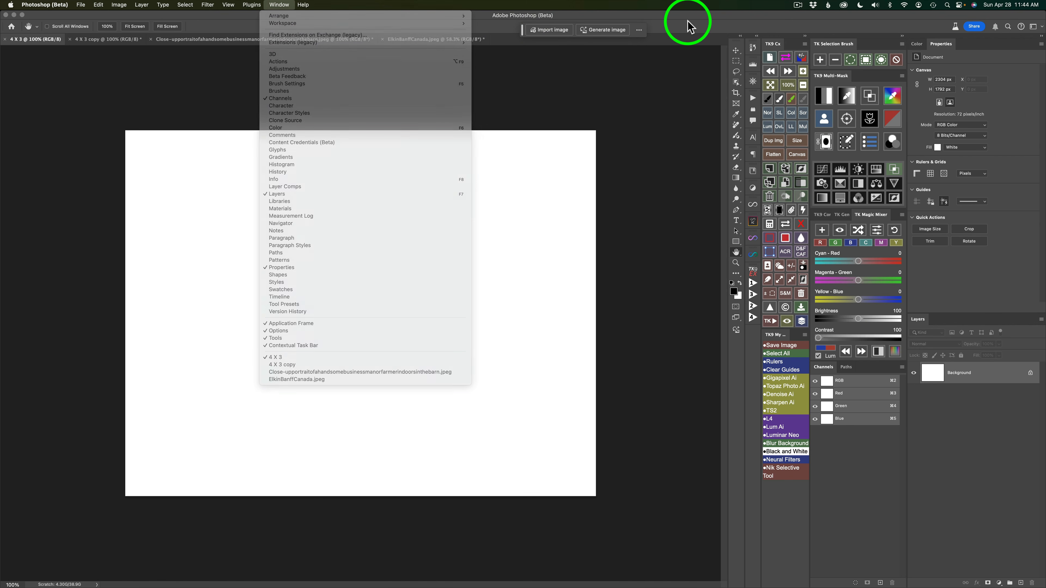
pyautogui.click(639, 31)
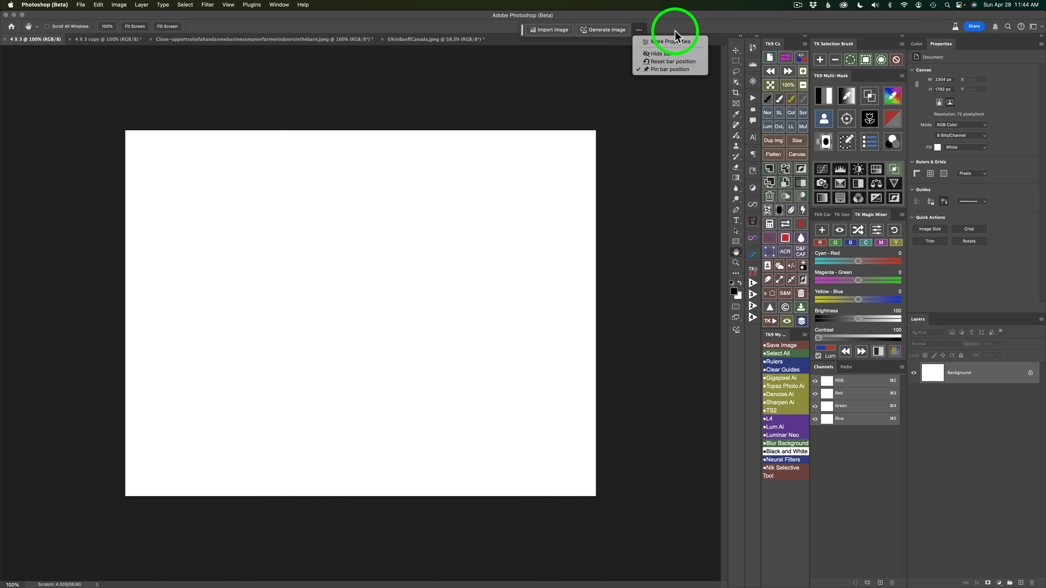
pyautogui.click(659, 26)
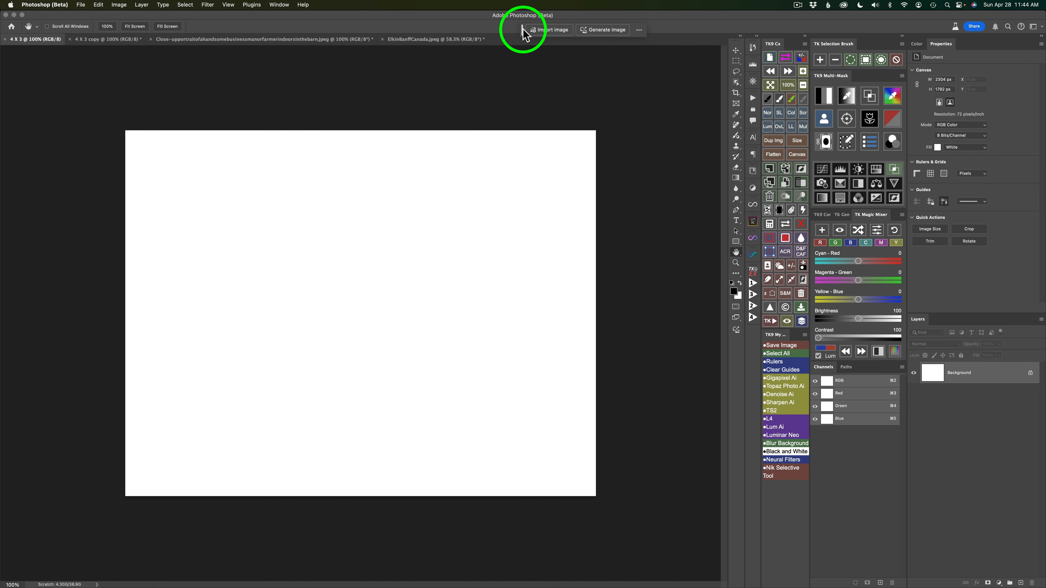
pyautogui.moveTo(523, 29); pyautogui.dragTo(527, 76)
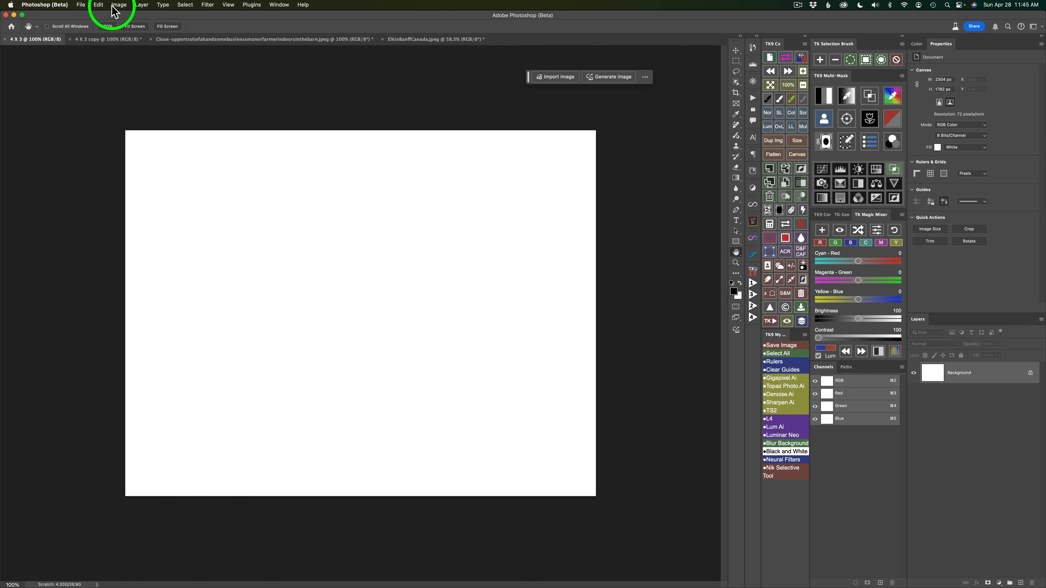
# Generate an image on the blank canvas from the prompt "Modern Kitchen with a table" with content type Photo.
pyautogui.click(99, 5)
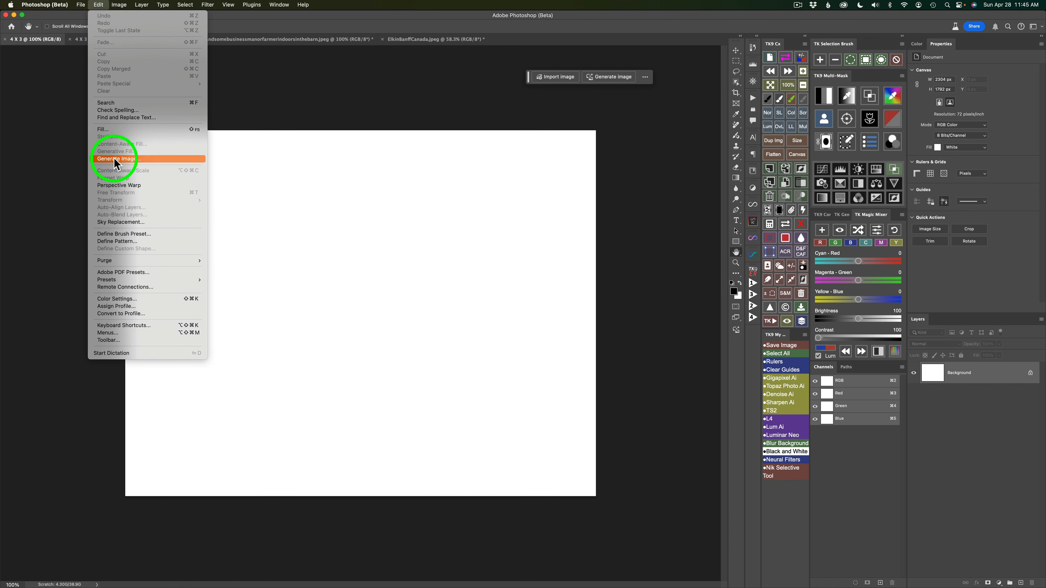
pyautogui.click(339, 66)
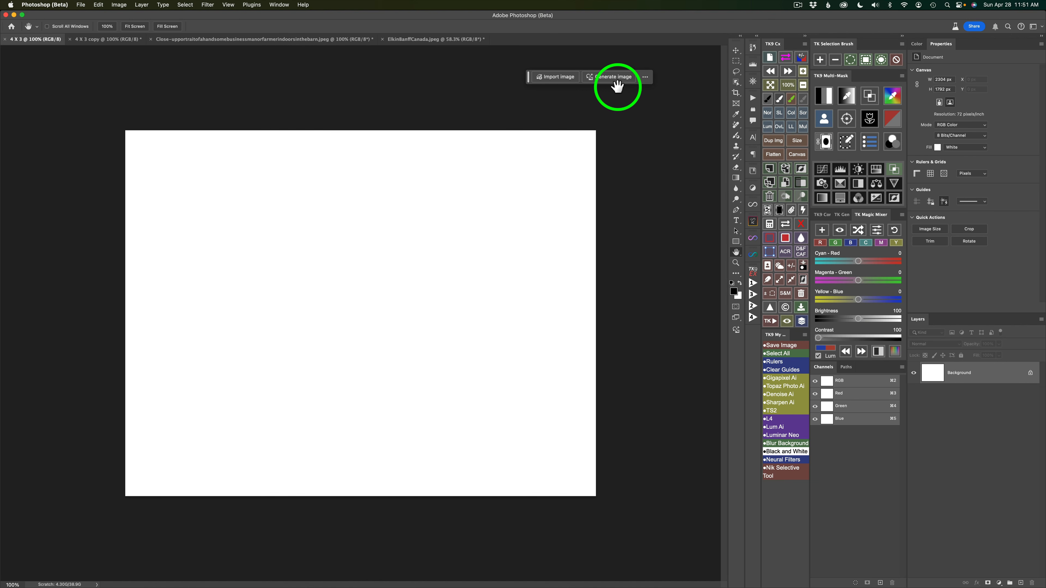
pyautogui.click(613, 77)
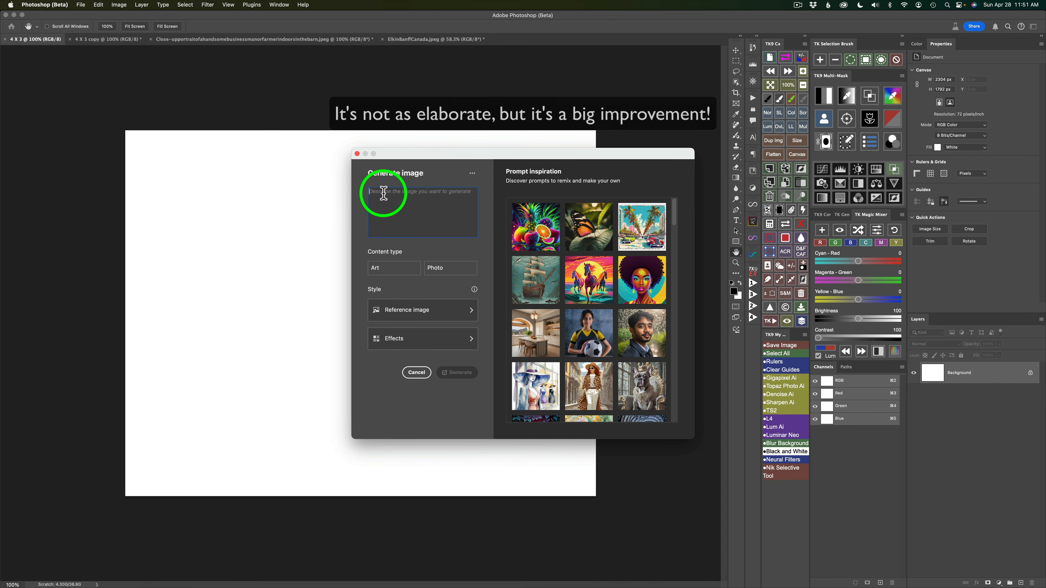
pyautogui.write('Modern Kitchen with a table')
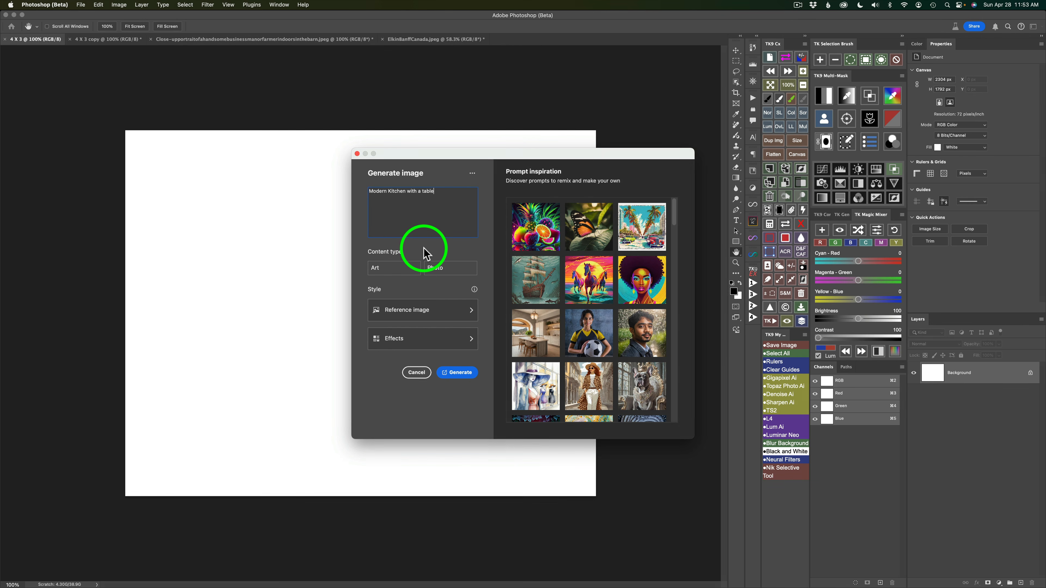
pyautogui.click(456, 268)
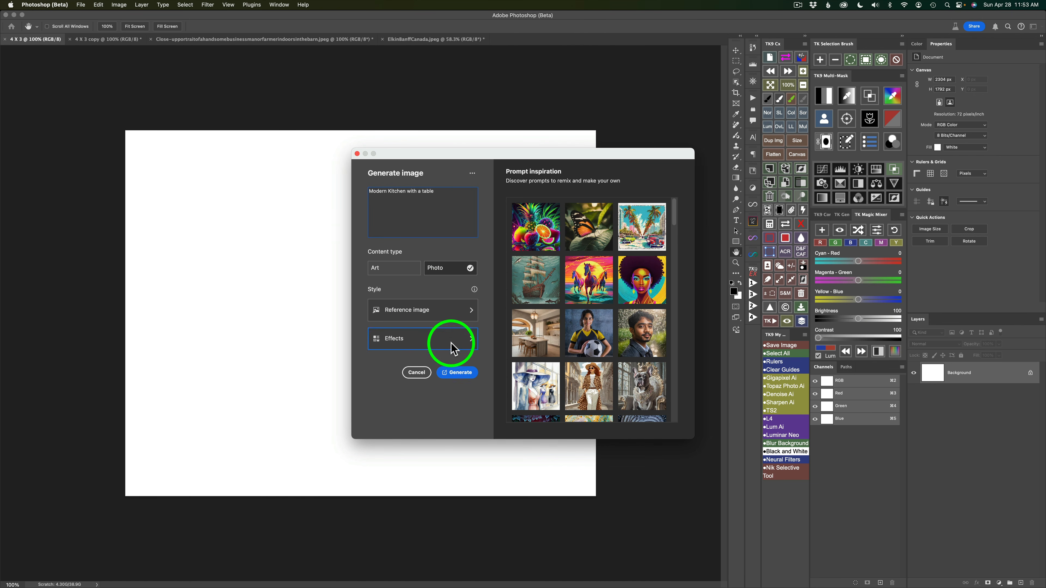
pyautogui.click(460, 374)
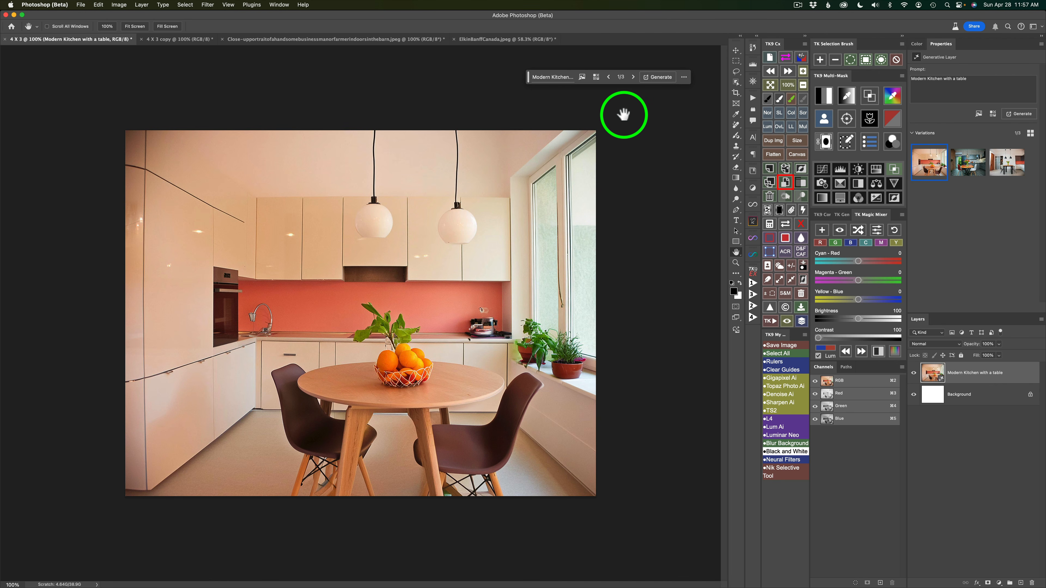
# Switch to the third kitchen variation and draw a rectangular selection around the vase of tulips on the table.
pyautogui.click(634, 78)
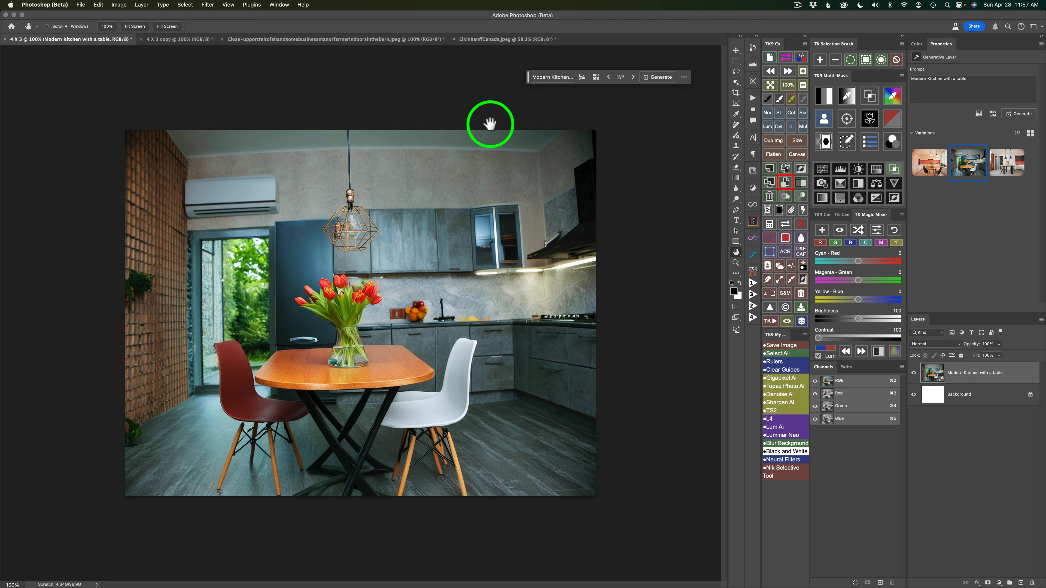
pyautogui.click(633, 77)
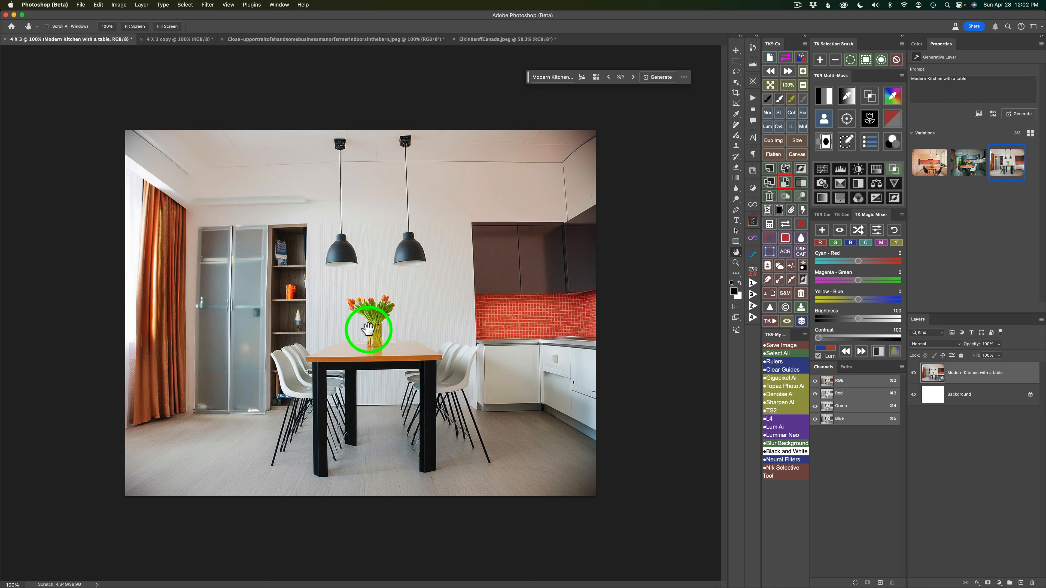
pyautogui.click(735, 61)
pyautogui.moveTo(342, 279); pyautogui.dragTo(407, 352)
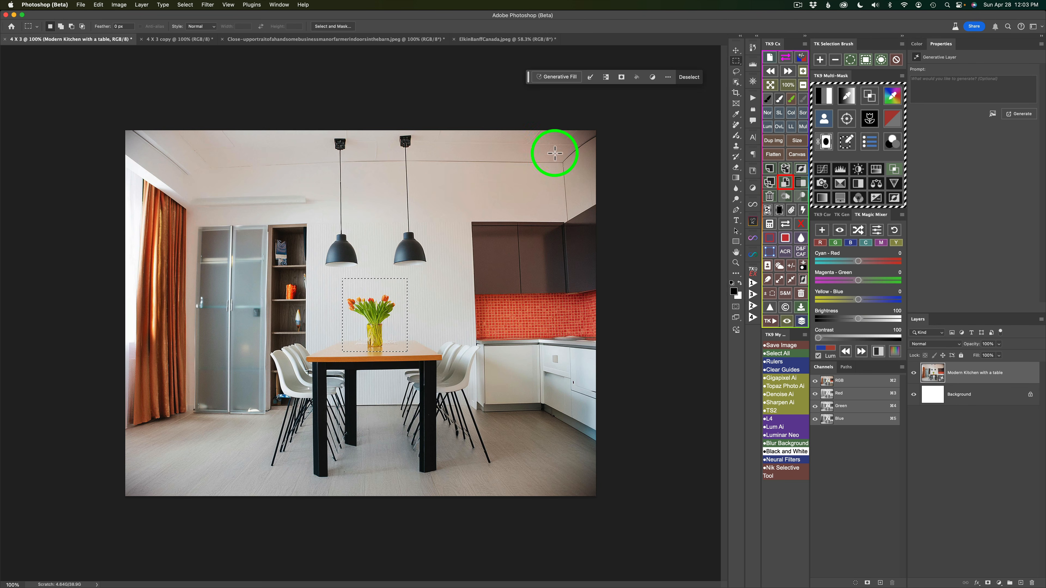
# Replace the selected vase using Generative Fill with the AdobeStock yellow tulips JPEG as reference image and no prompt.
pyautogui.click(560, 78)
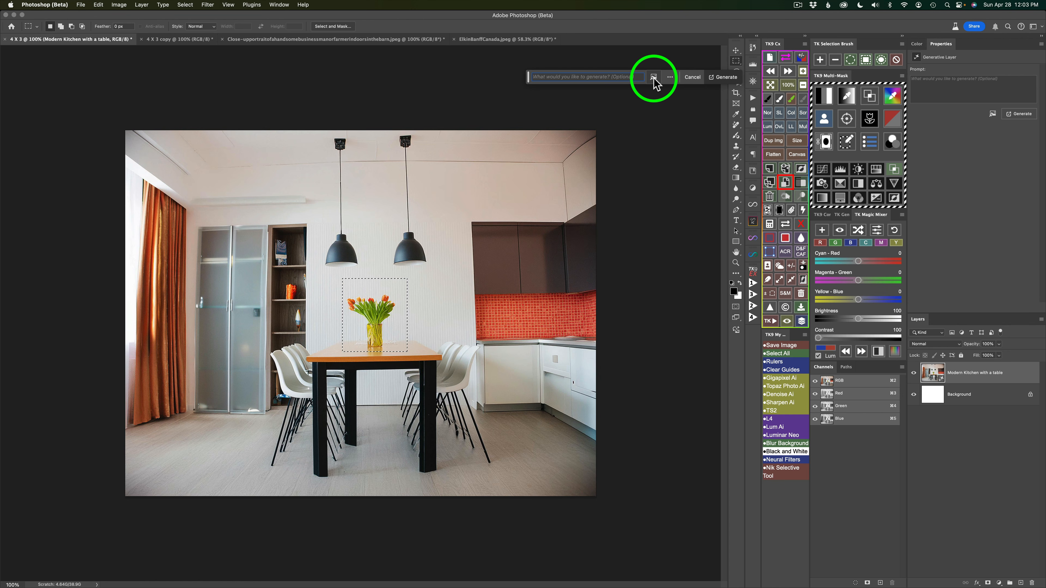
pyautogui.click(653, 79)
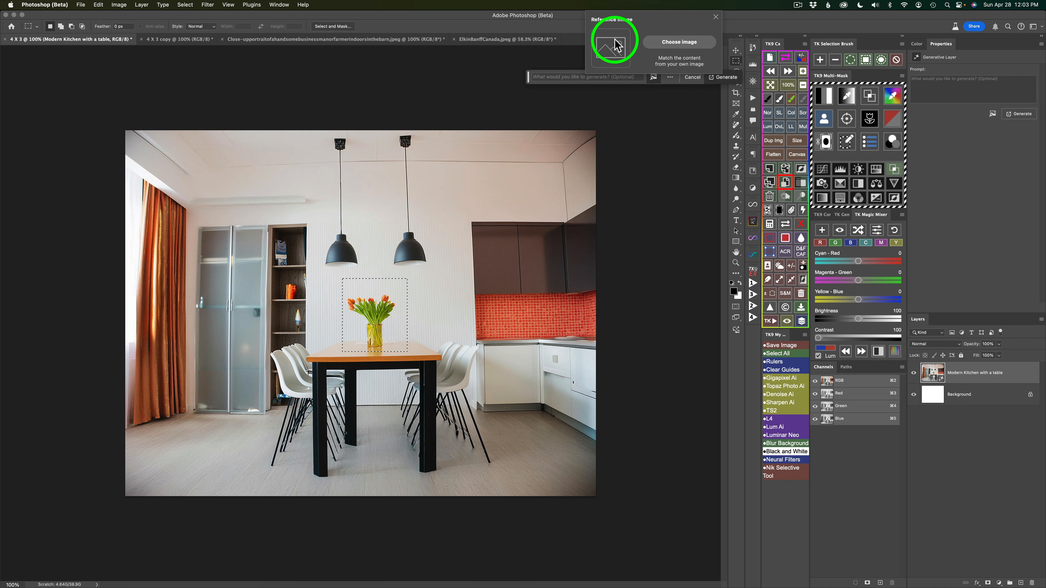
pyautogui.click(678, 45)
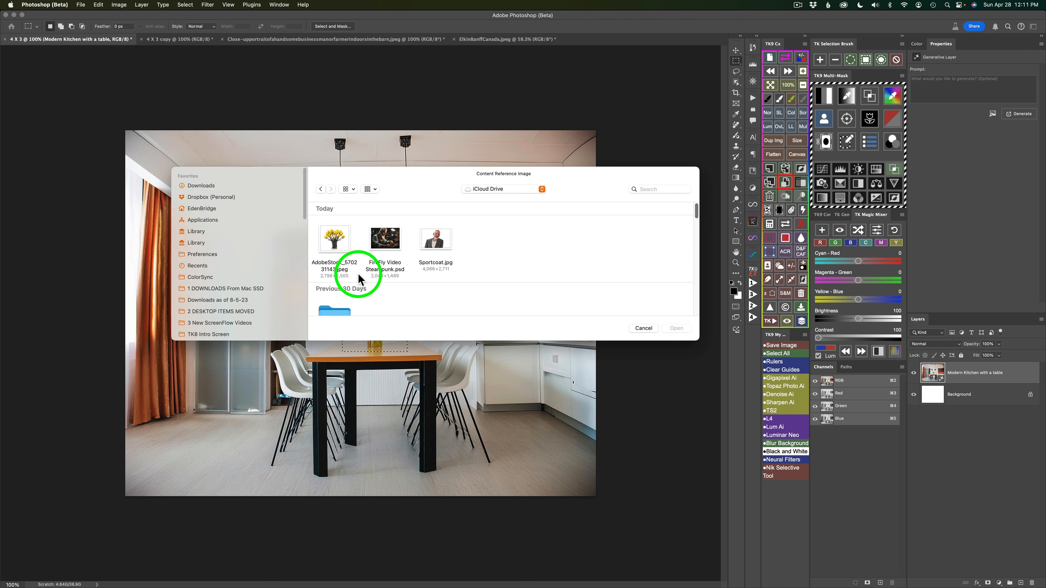
pyautogui.click(341, 242)
pyautogui.click(686, 333)
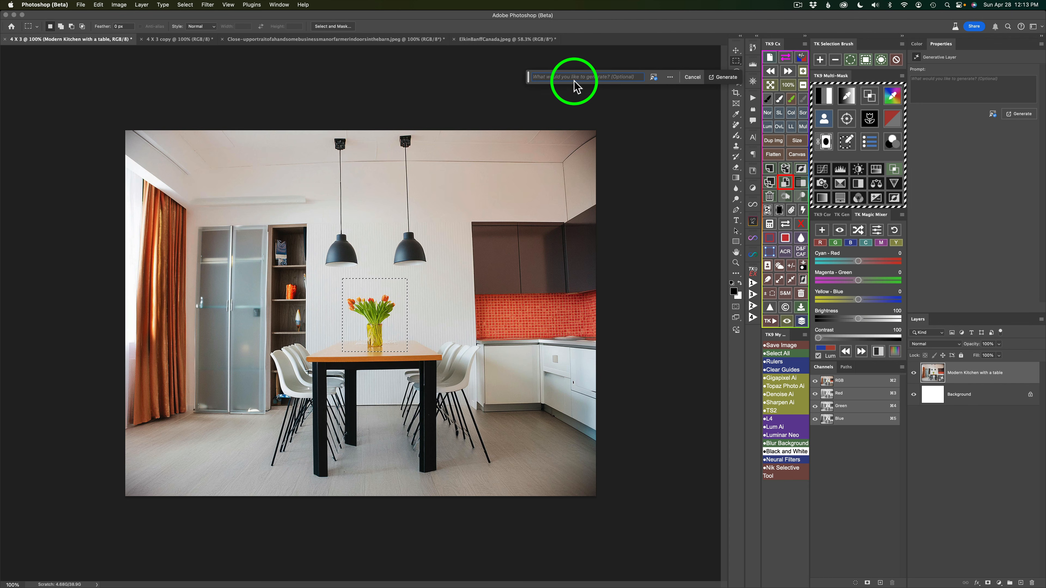
pyautogui.click(571, 77)
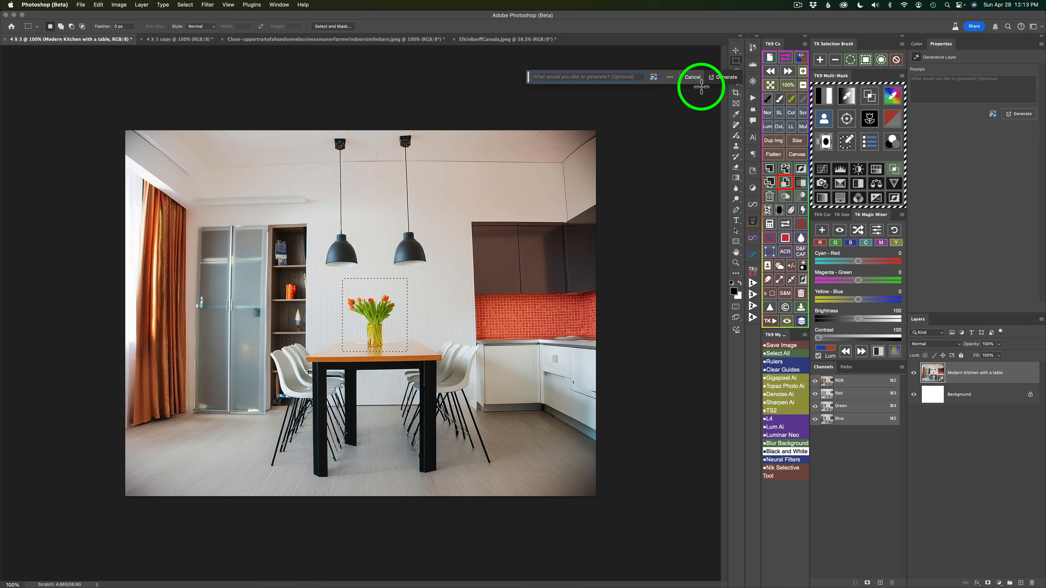
pyautogui.click(726, 77)
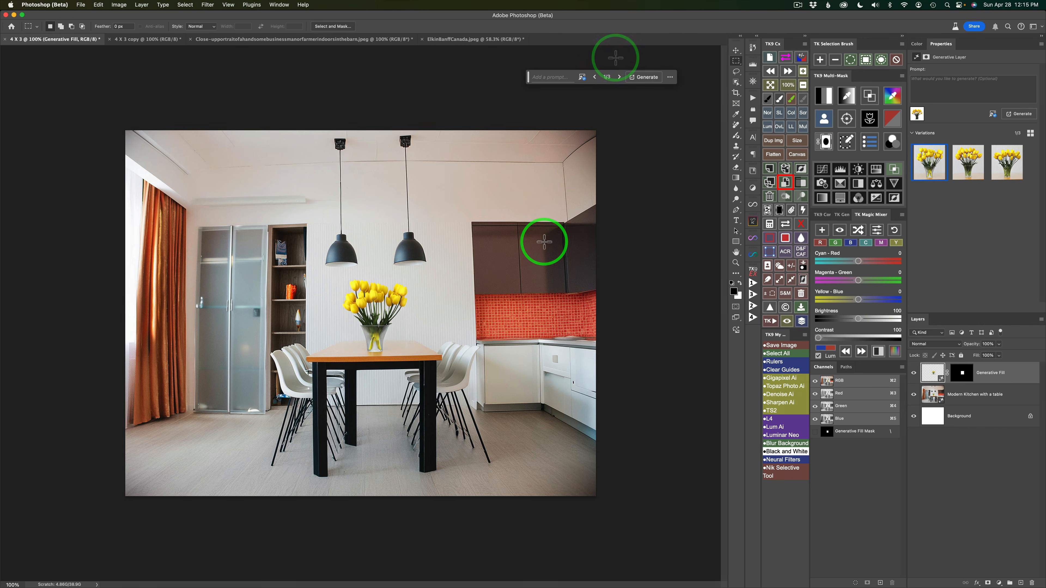
# Compare the three yellow tulip variations and generate similar versions of the second one.
pyautogui.click(620, 78)
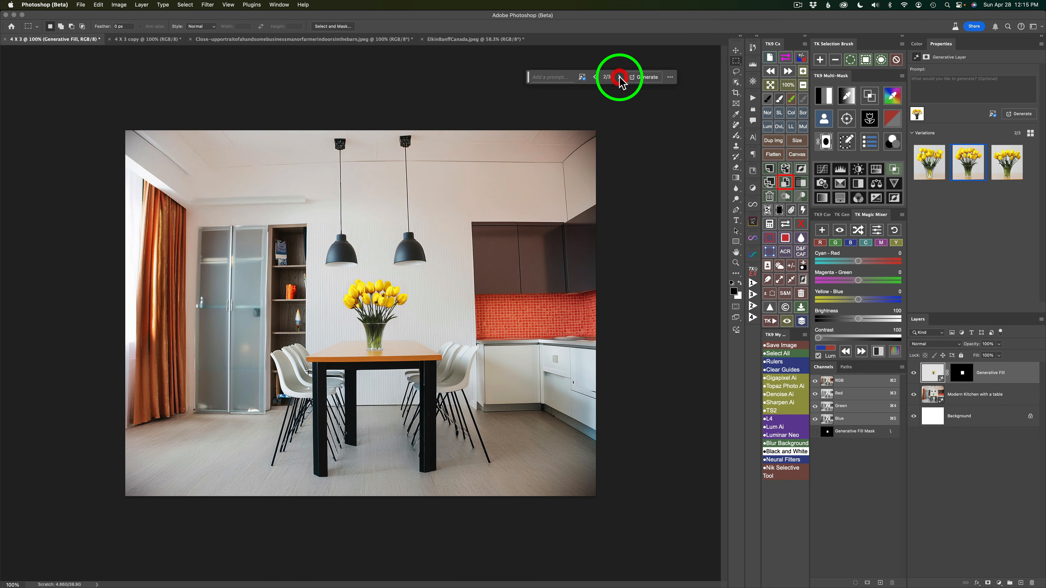
pyautogui.click(621, 77)
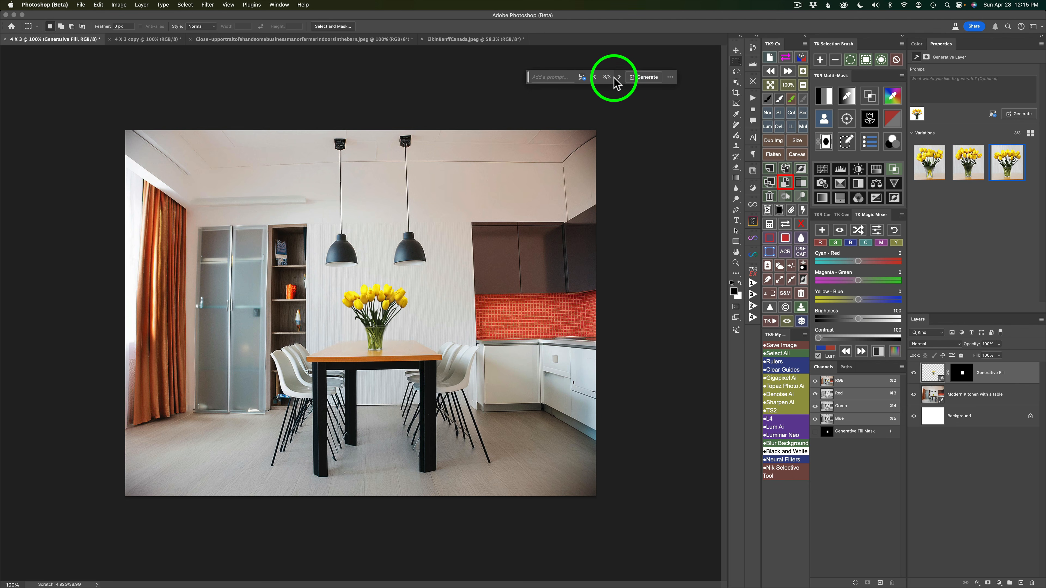
pyautogui.click(595, 78)
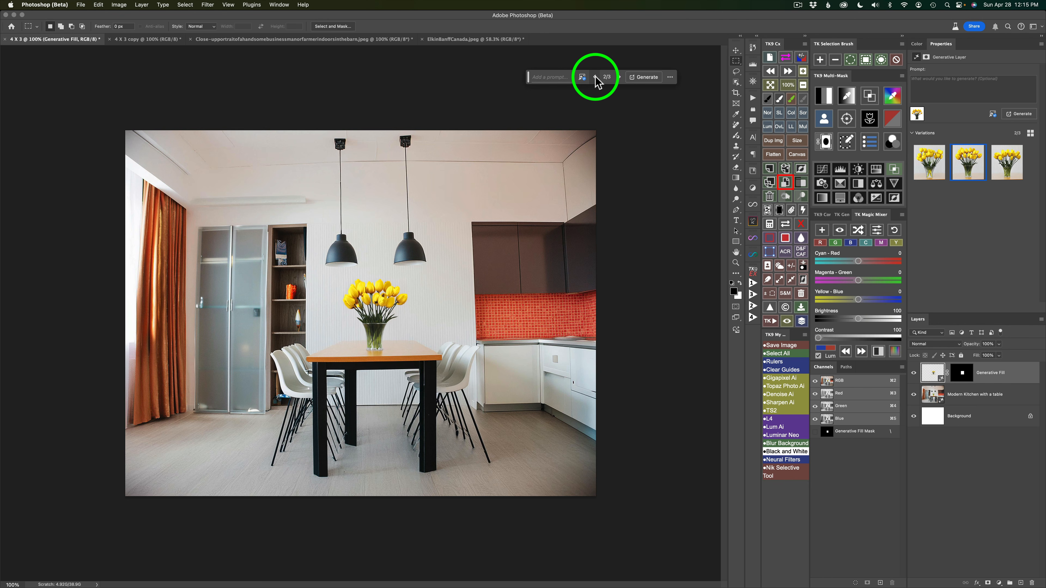
pyautogui.moveTo(963, 164)
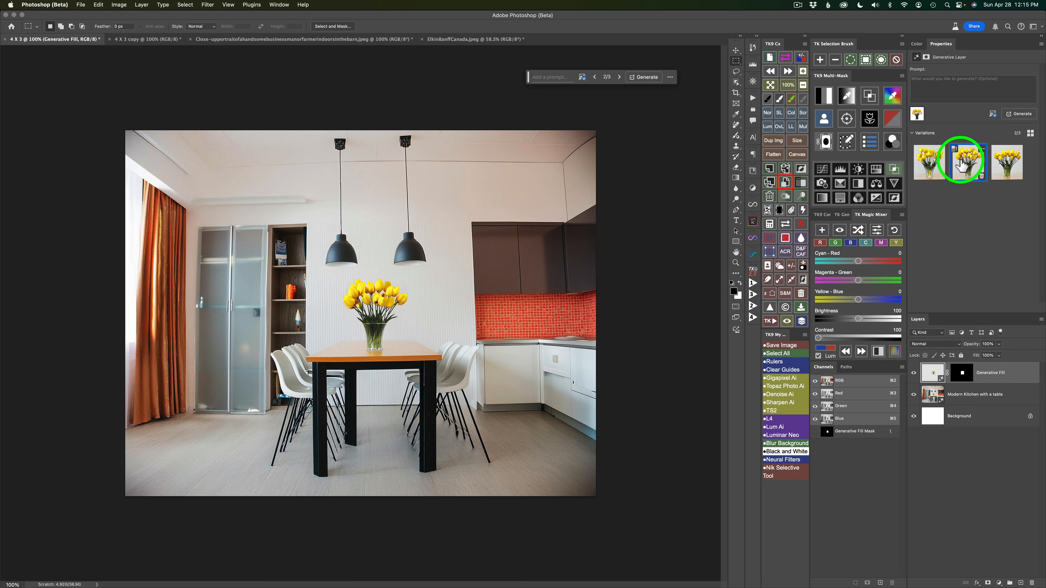
pyautogui.click(984, 153)
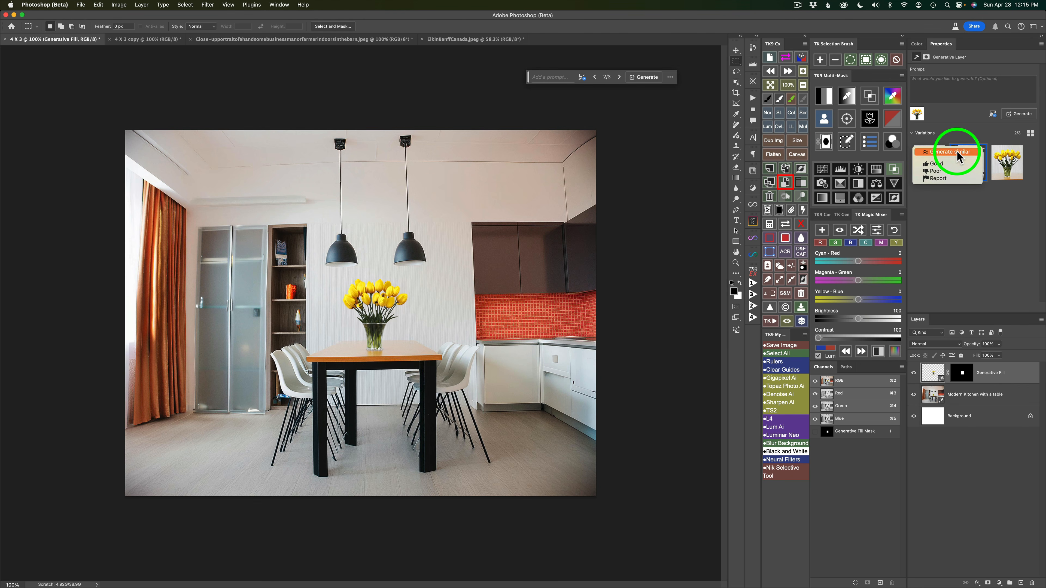
pyautogui.click(957, 154)
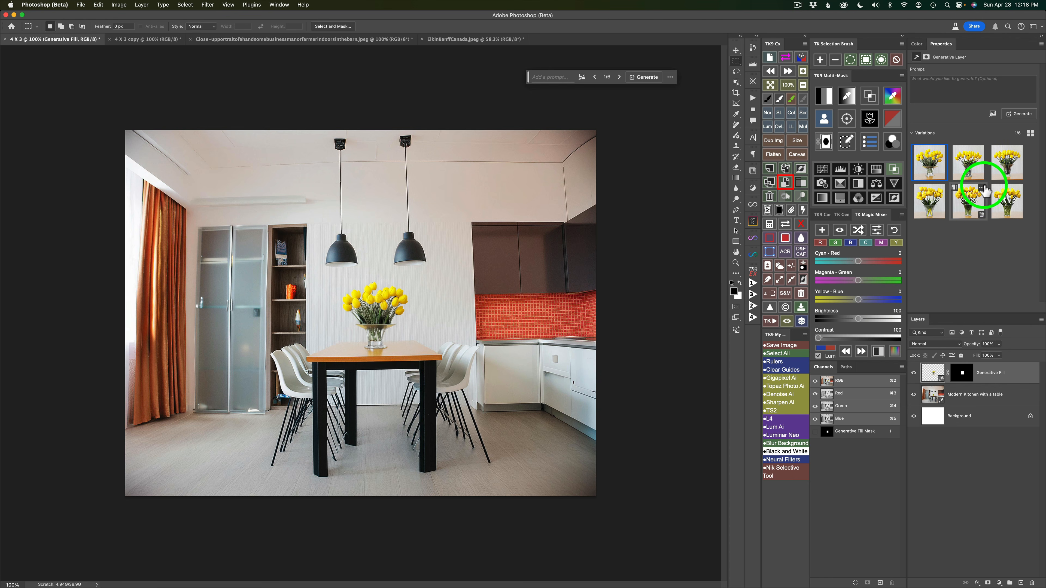
# Compare the first three of the newly generated tulip variations in the kitchen and return to the first.
pyautogui.click(982, 187)
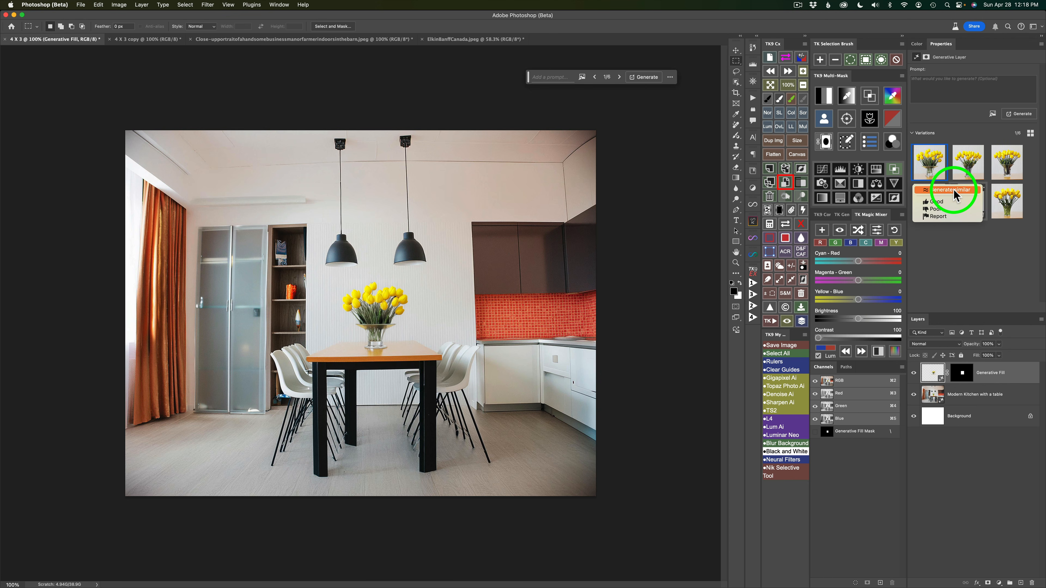
pyautogui.click(968, 264)
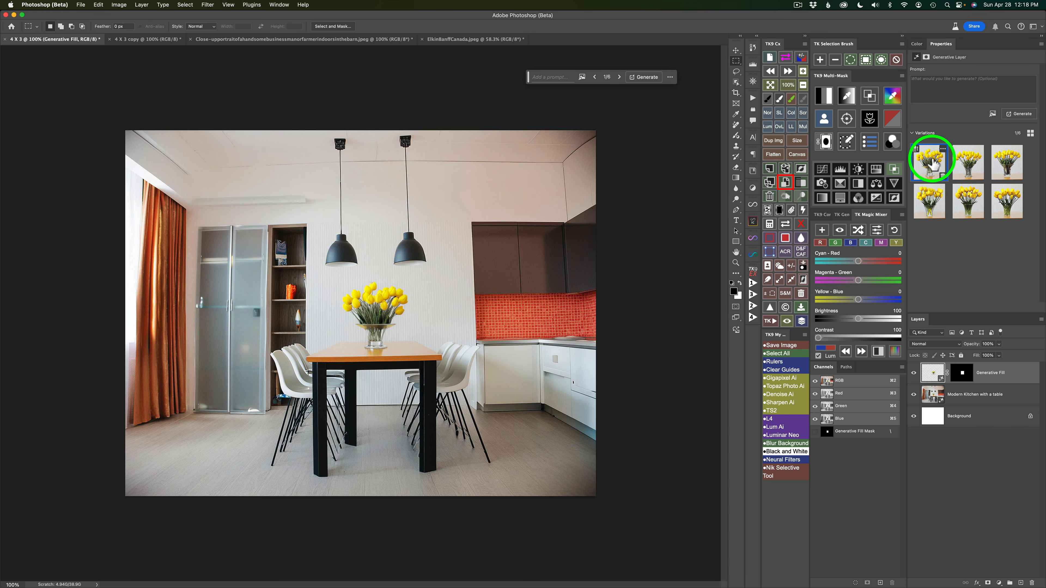
pyautogui.click(621, 78)
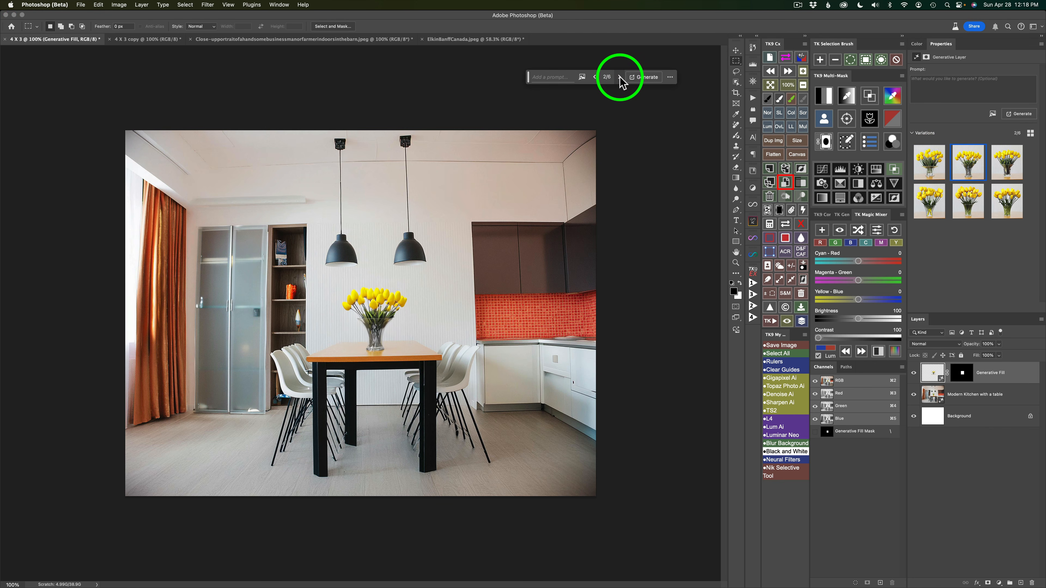
pyautogui.click(620, 78)
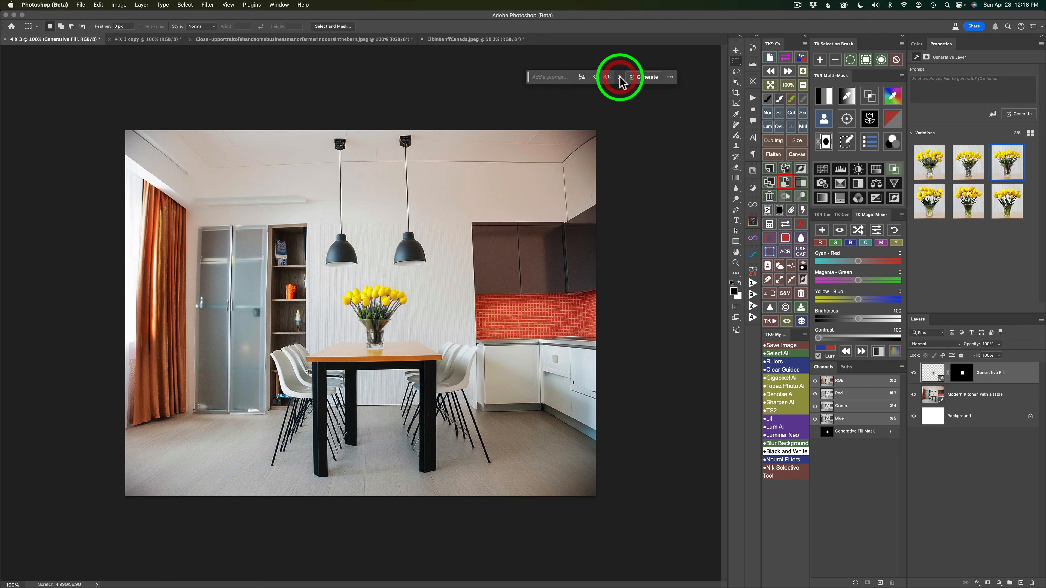
pyautogui.click(595, 78)
pyautogui.click(594, 78)
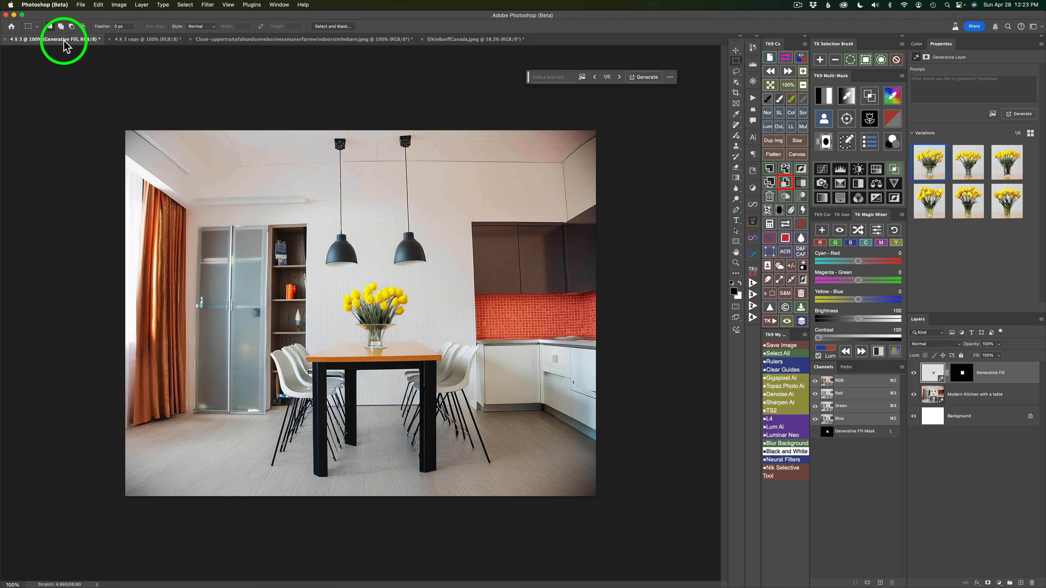
# In the blank 4 X 3 copy document, start Generate Image with the prompt "Steampunk, Old man working with machines" and content type Art.
pyautogui.click(144, 40)
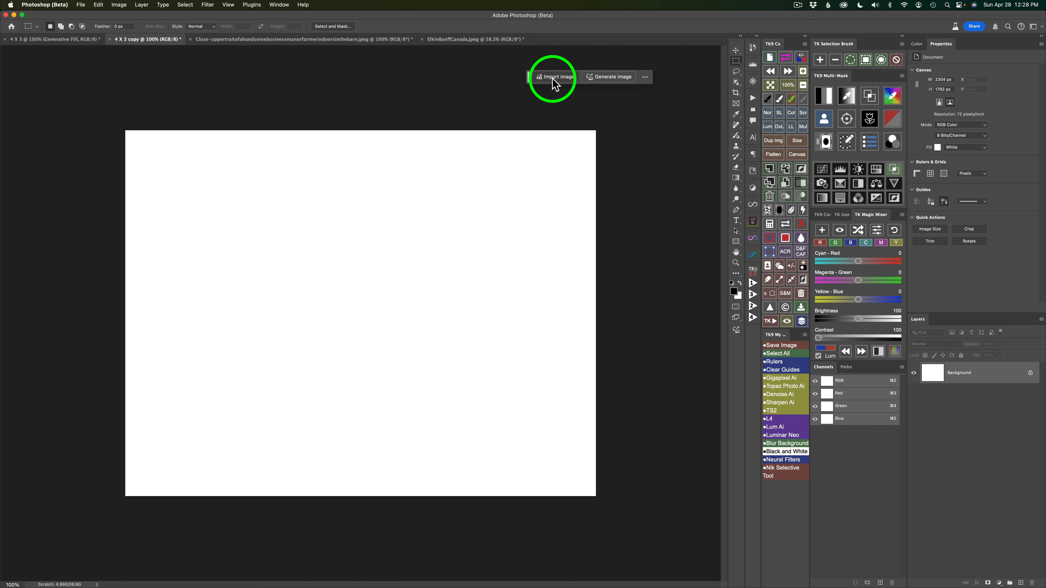
pyautogui.click(612, 78)
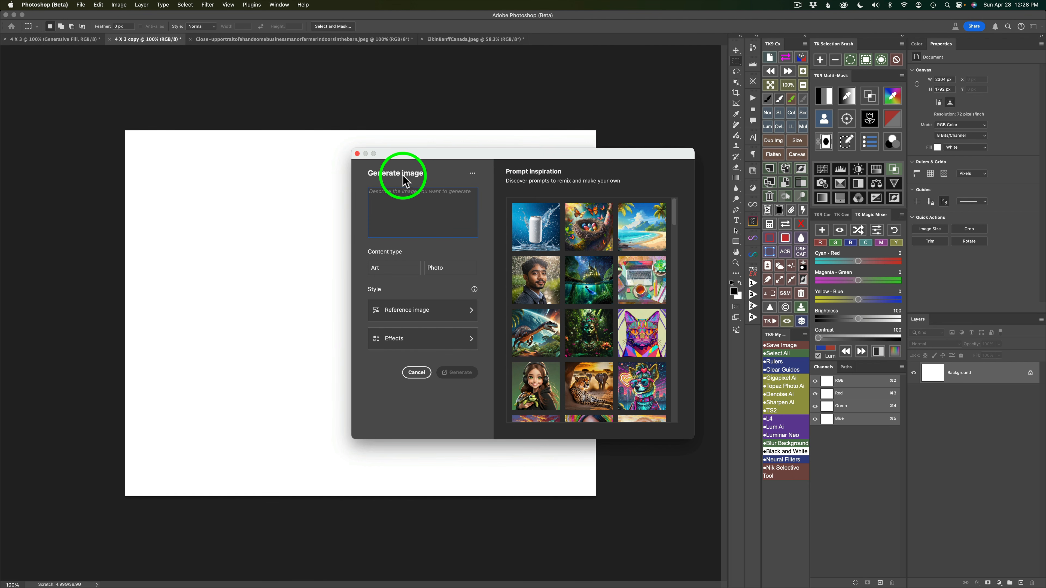
pyautogui.moveTo(447, 153); pyautogui.dragTo(429, 125)
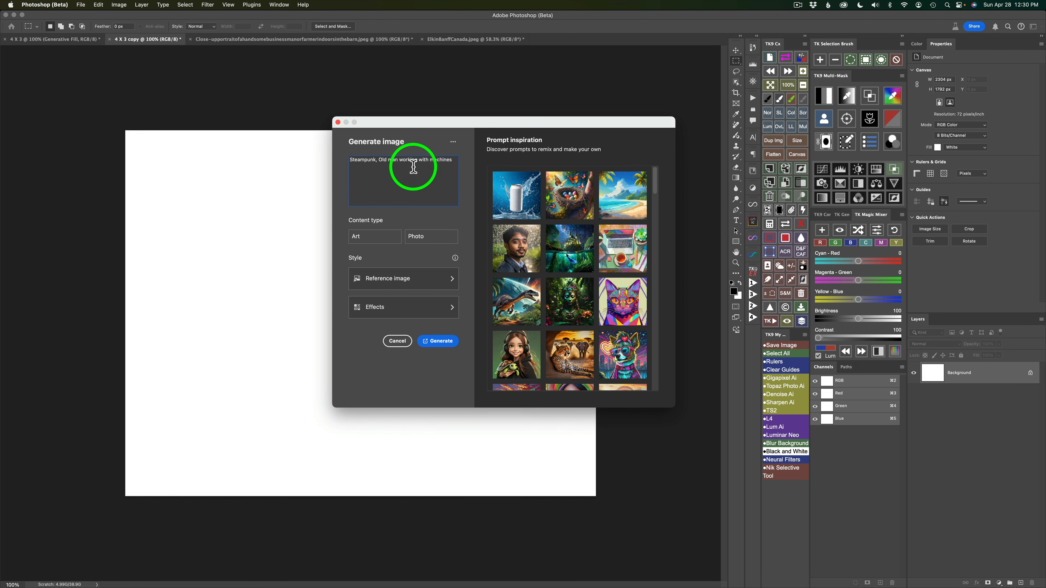
pyautogui.click(375, 242)
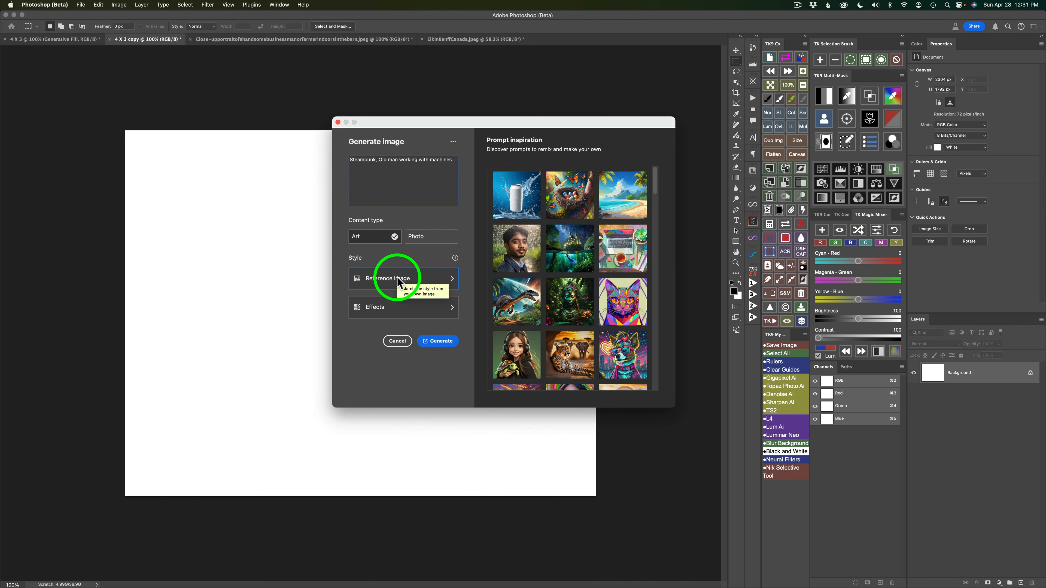
# Add the Cinematic theme and Nostalgic concept effects, review the selected effects and generate the image.
pyautogui.click(449, 307)
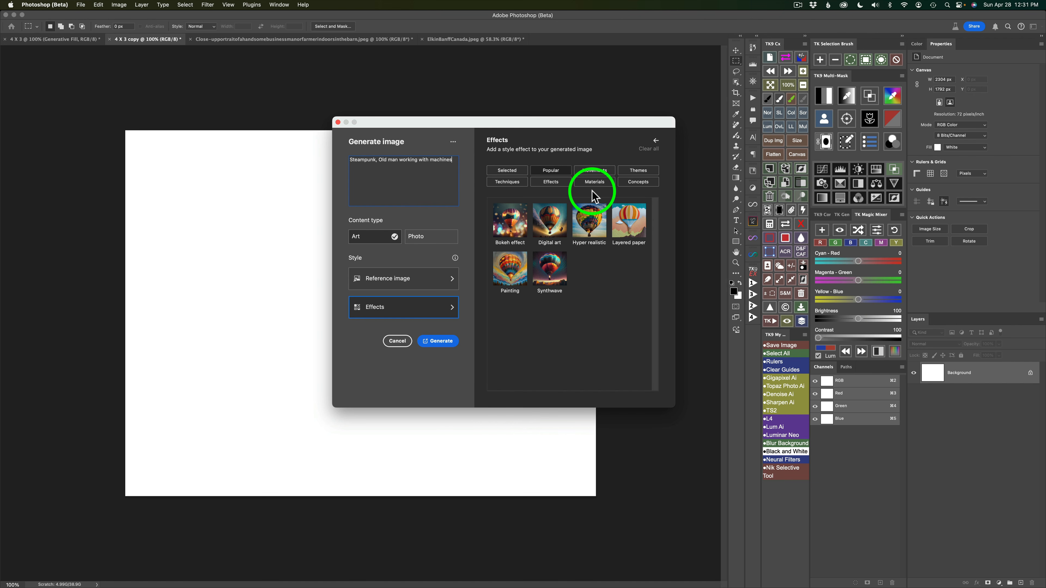
pyautogui.click(637, 171)
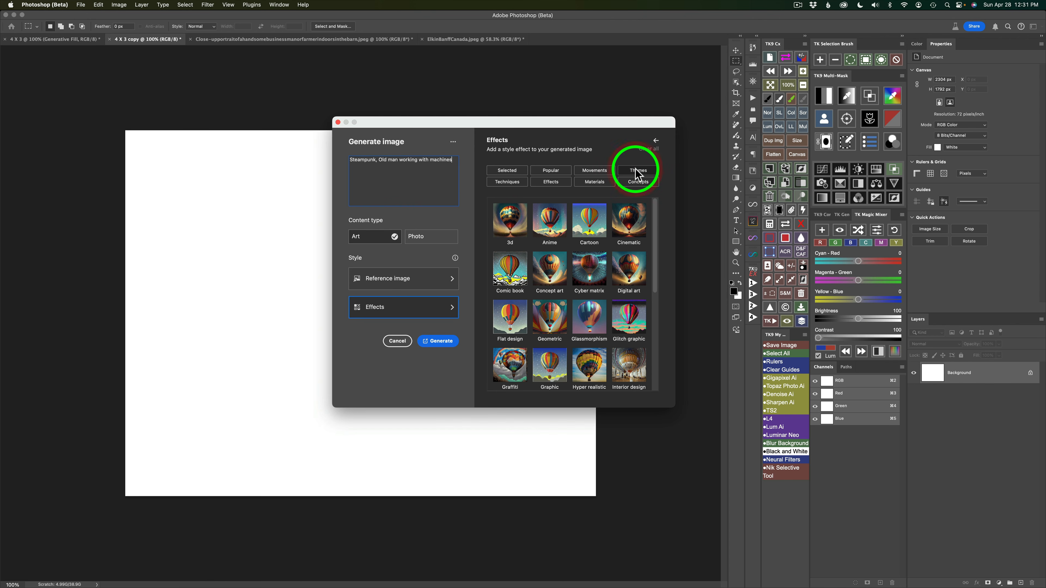
pyautogui.click(637, 223)
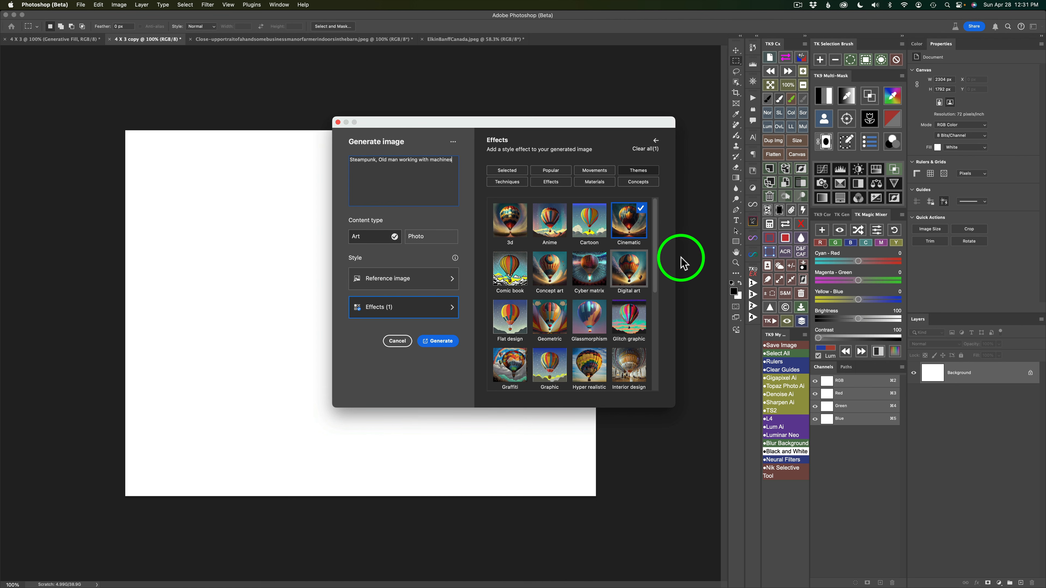
pyautogui.click(643, 183)
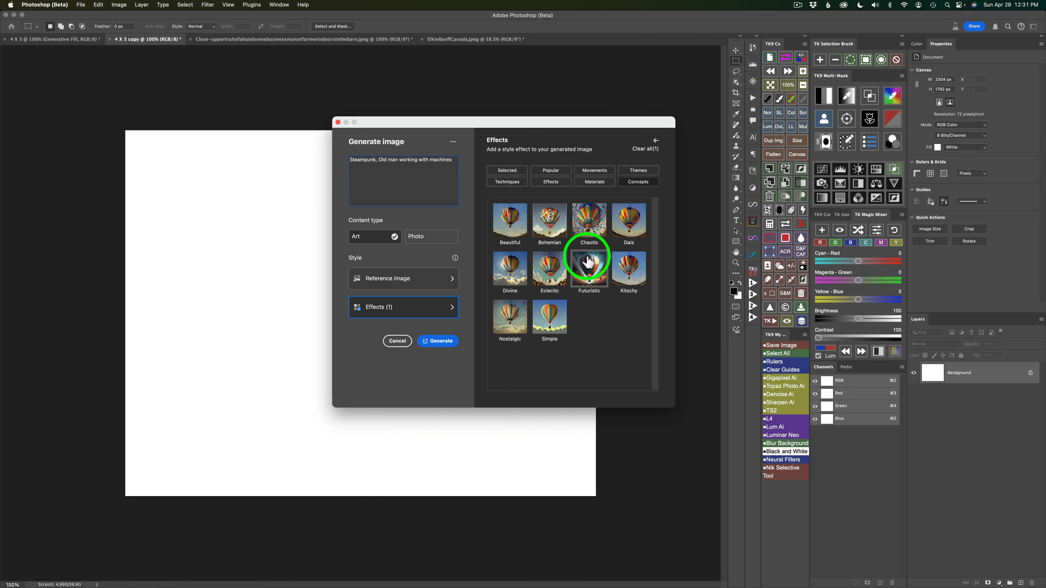
pyautogui.click(513, 316)
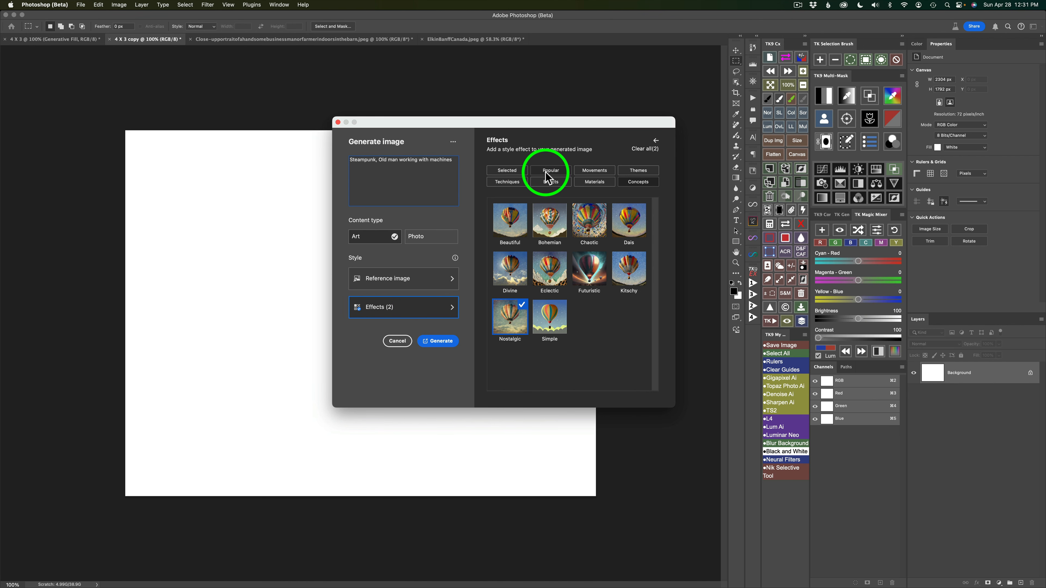
pyautogui.click(511, 171)
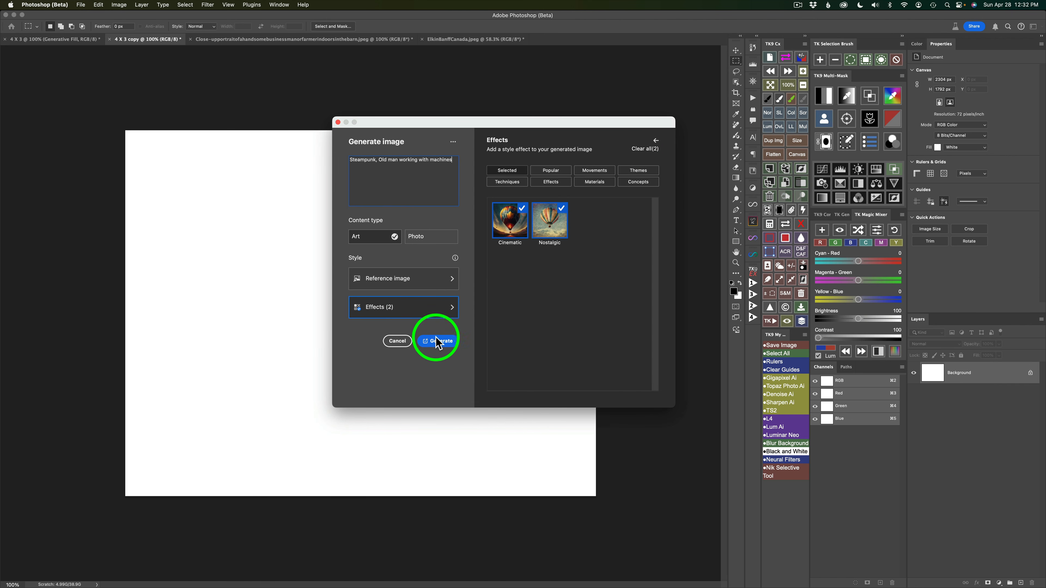
pyautogui.click(444, 341)
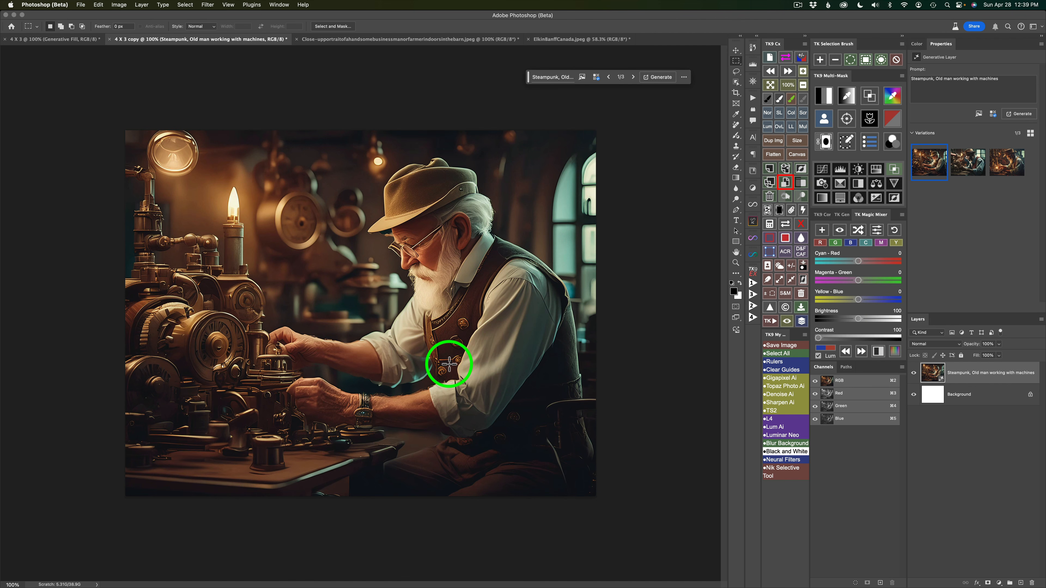
# Compare the three steampunk variations and generate similar versions of the third one.
pyautogui.click(634, 79)
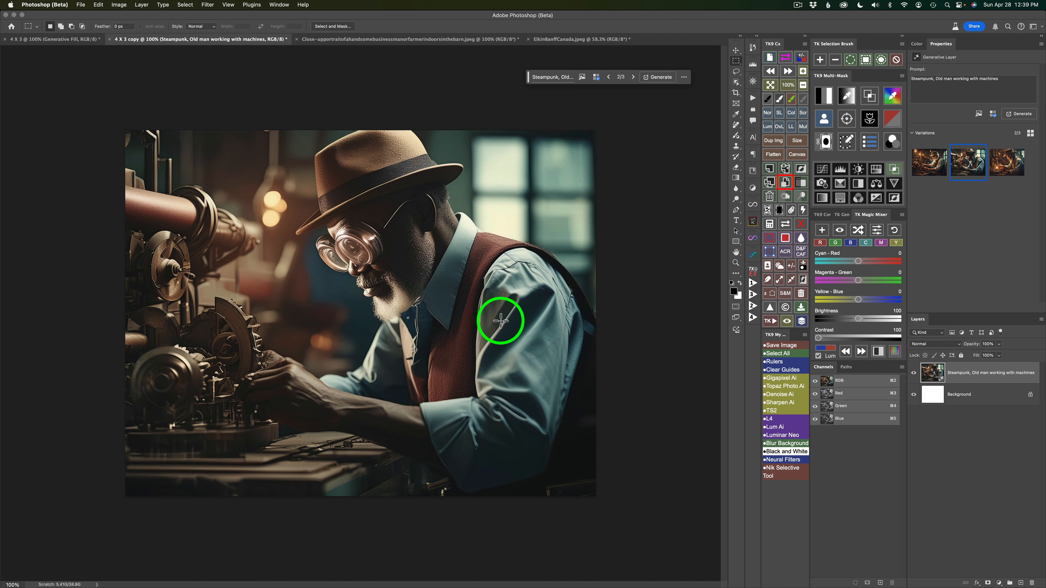
pyautogui.click(633, 77)
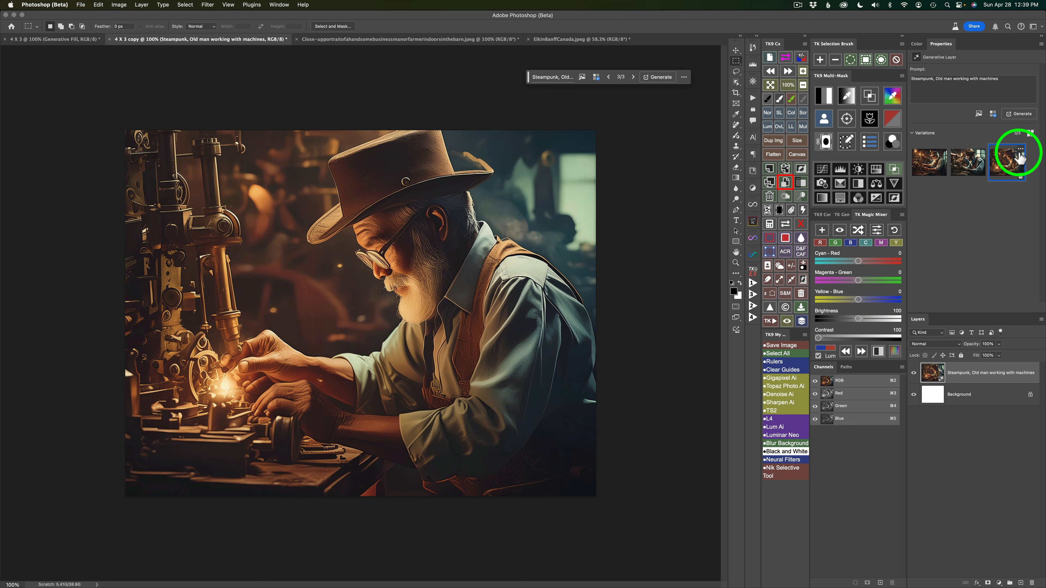
pyautogui.click(1020, 149)
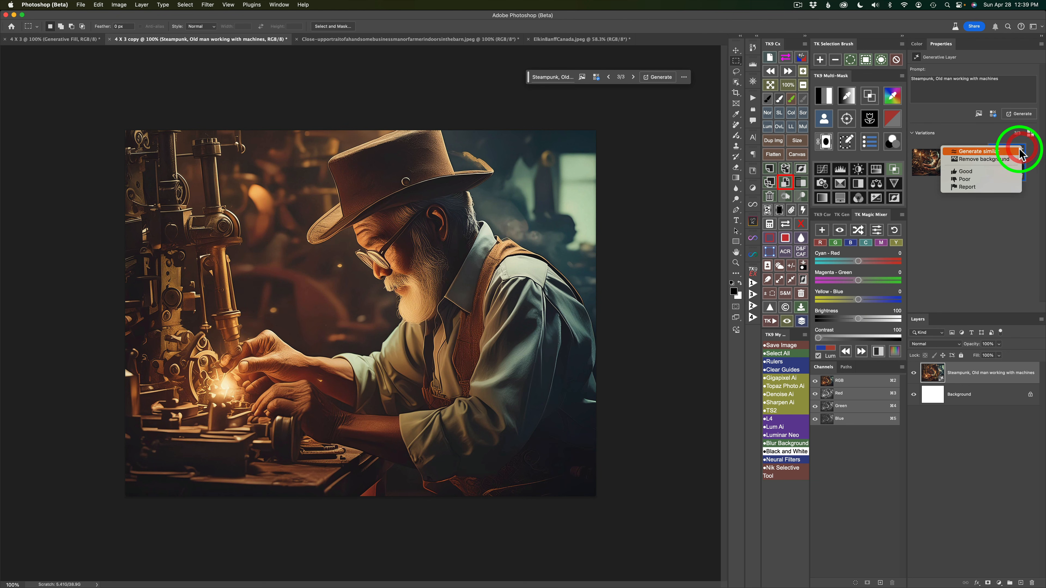
pyautogui.click(673, 153)
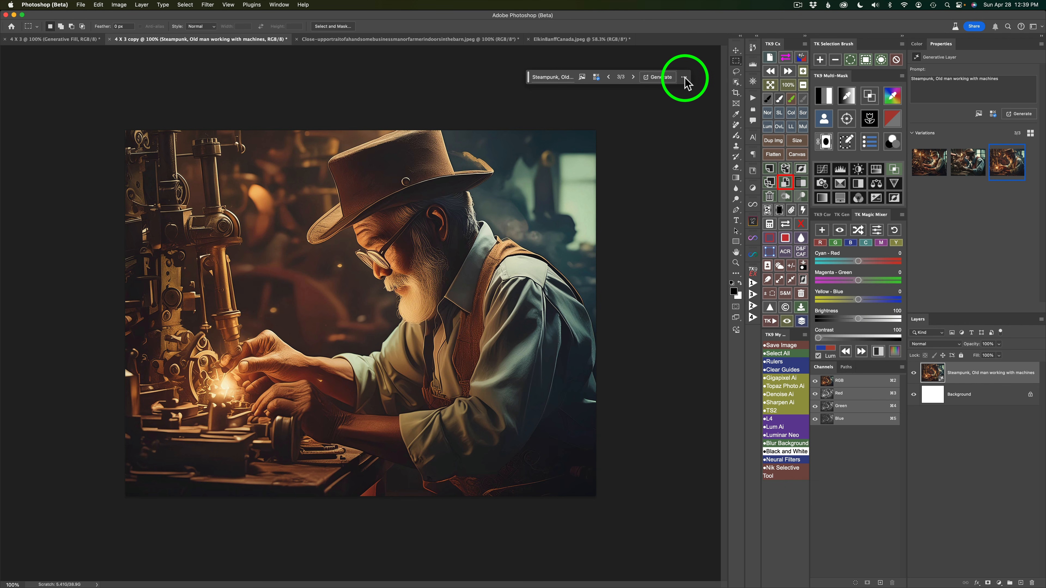
pyautogui.click(684, 78)
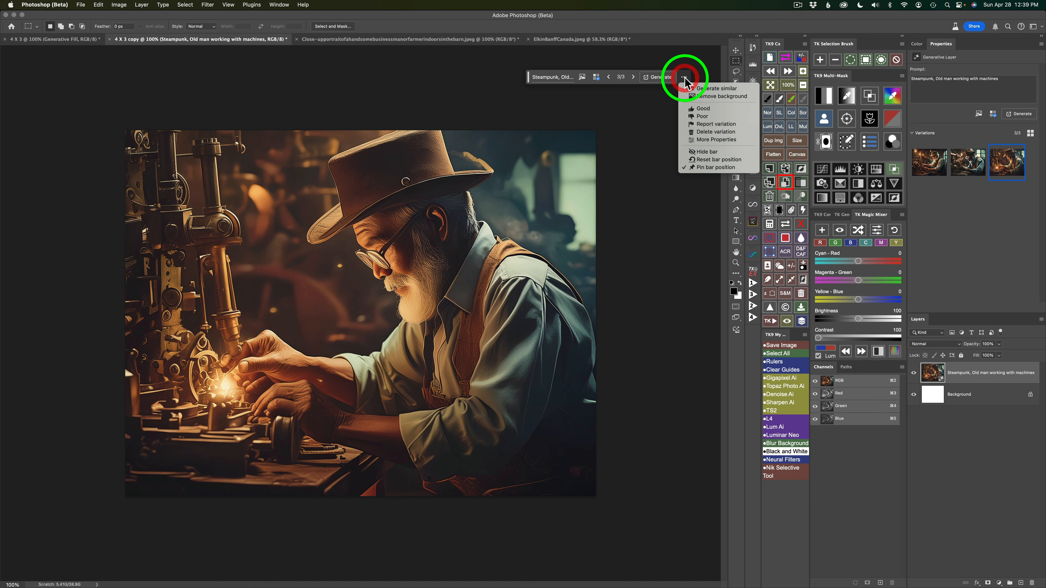
pyautogui.click(705, 91)
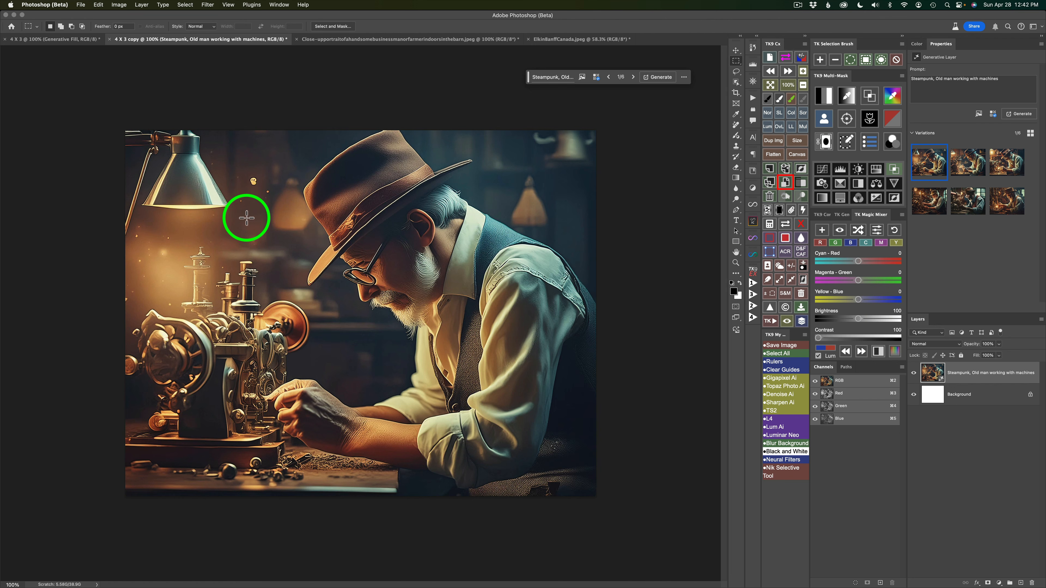
# Compare the three newly generated steampunk variations with the variation they were based on.
pyautogui.click(633, 77)
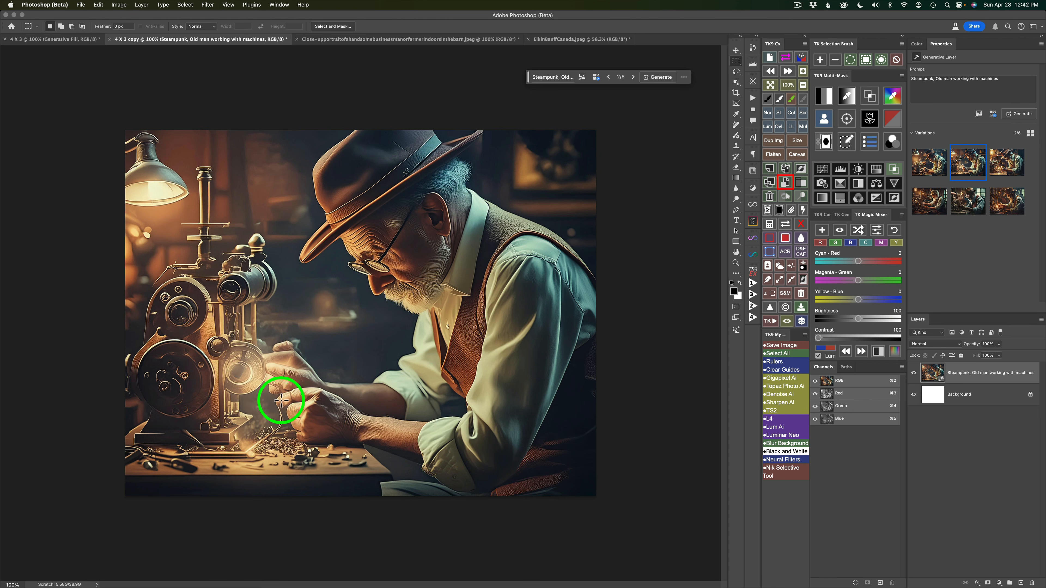
pyautogui.click(633, 77)
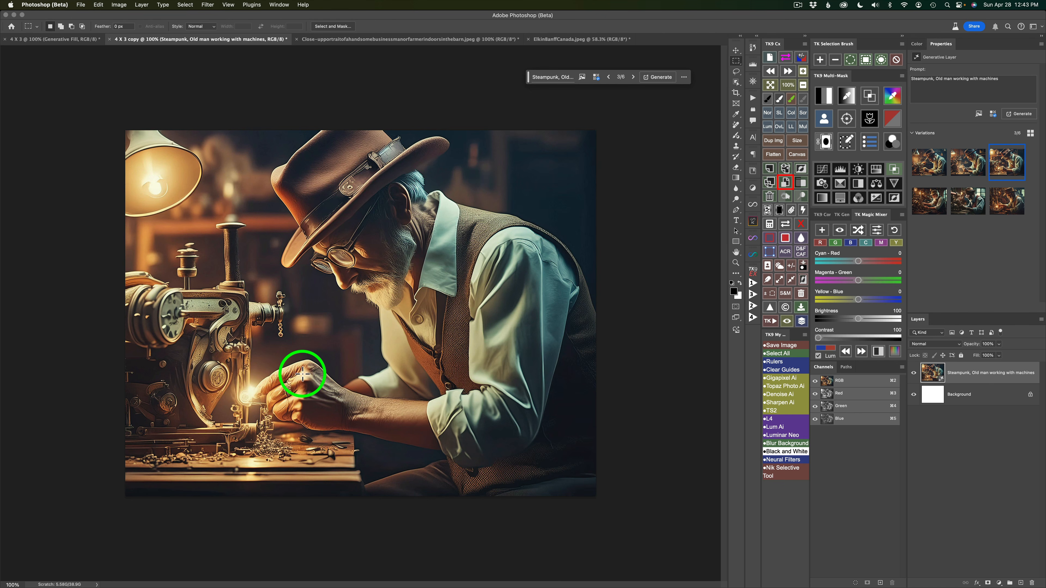
pyautogui.click(1007, 202)
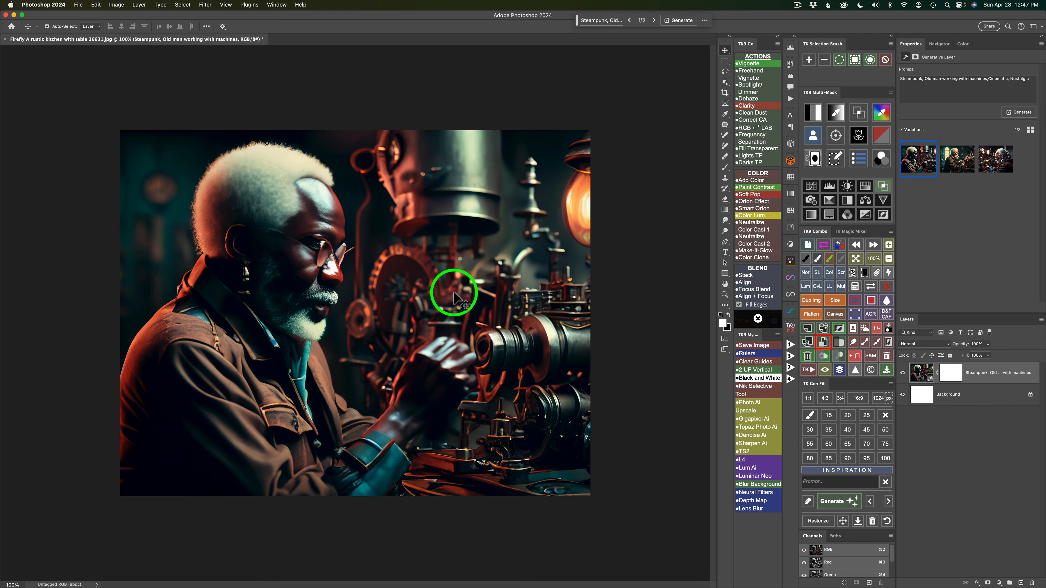
# Switch to Photoshop 2024 and view the second and third variations of its steampunk image for comparison.
pyautogui.click(957, 166)
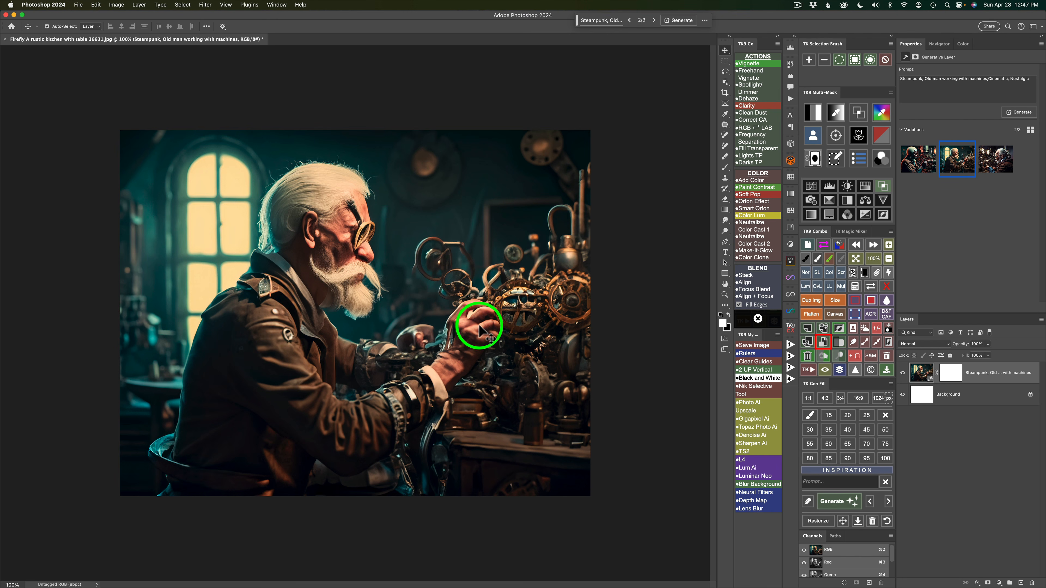
pyautogui.click(997, 163)
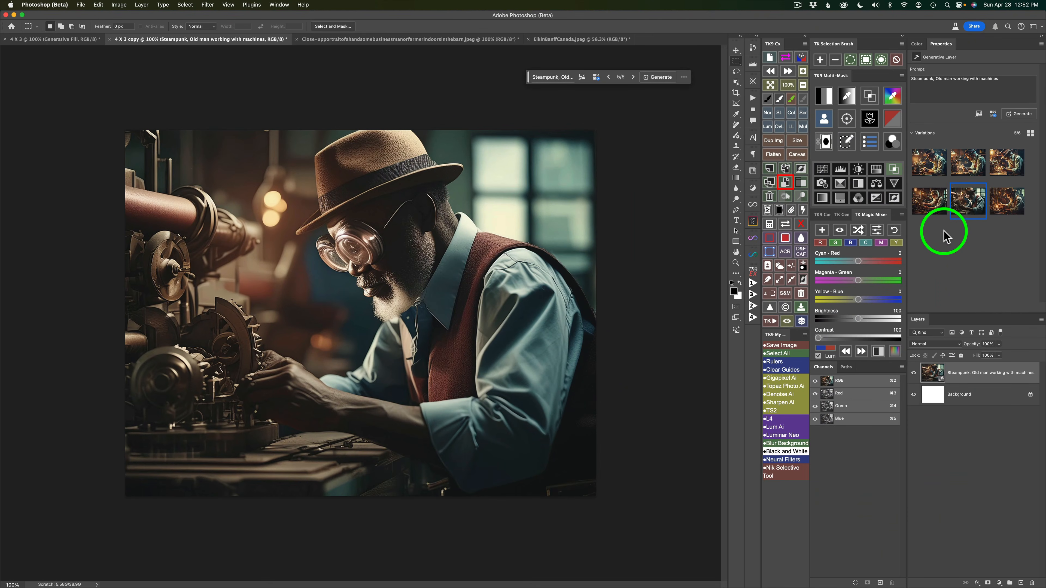
# Back in Photoshop (Beta), review the older and newer steampunk variations and finish on the first one.
pyautogui.click(931, 201)
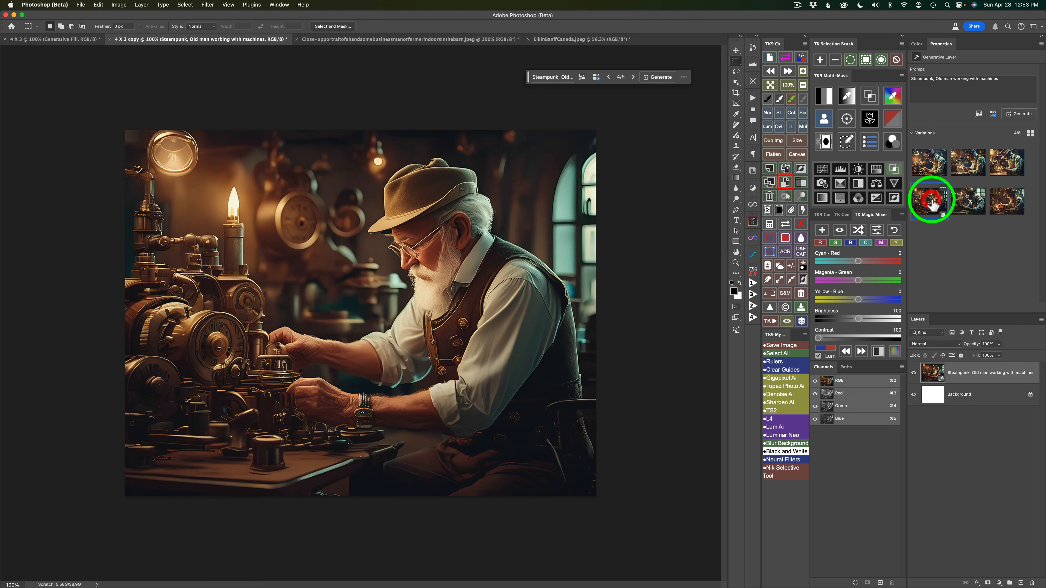
pyautogui.click(1003, 200)
pyautogui.click(1006, 160)
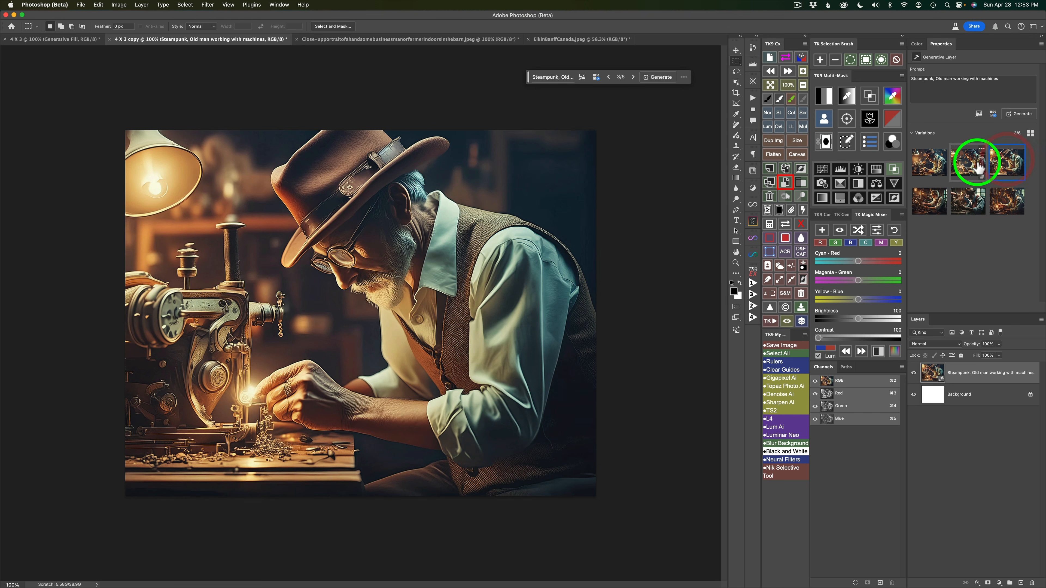
pyautogui.click(971, 168)
pyautogui.click(931, 168)
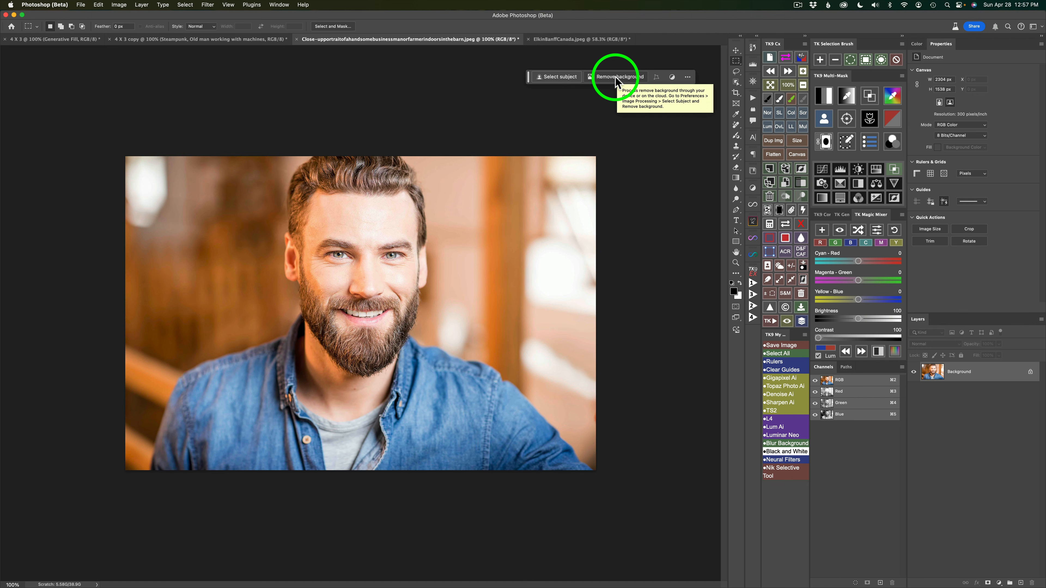
# Remove the background from the bearded man's portrait and generate a new background with the prompt "Local Bar".
pyautogui.click(616, 77)
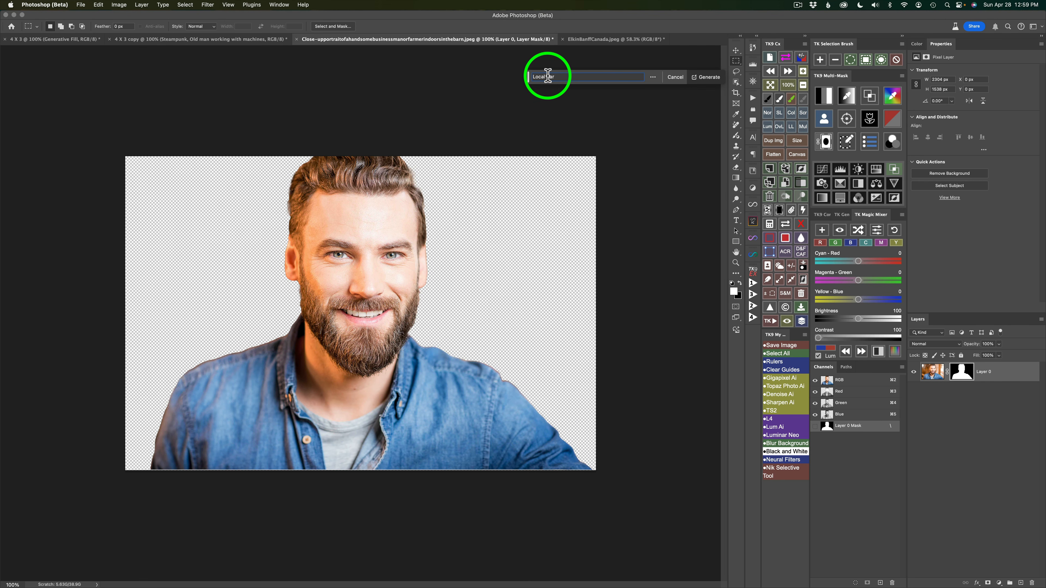
pyautogui.click(708, 79)
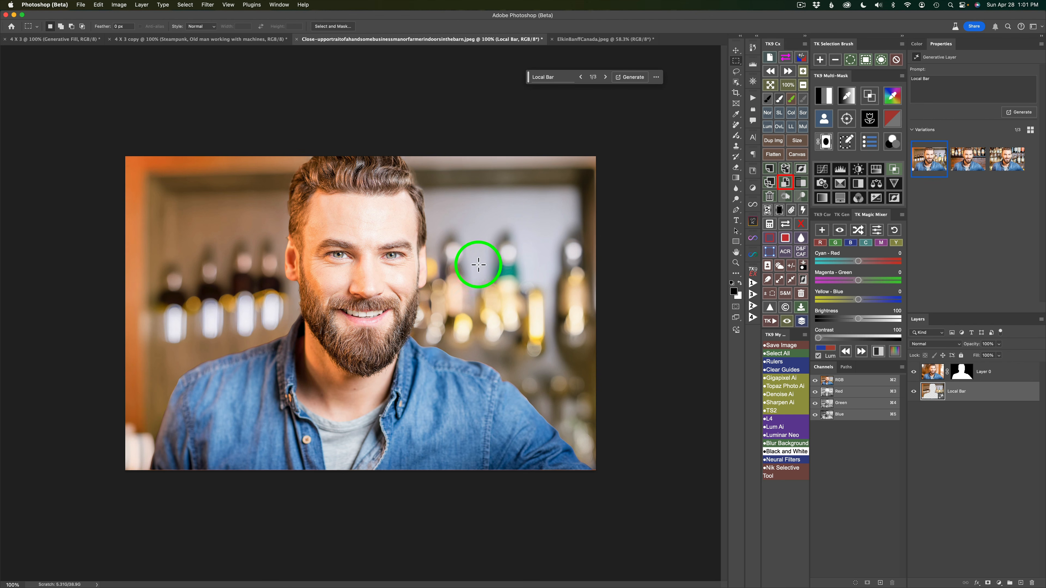
# Compare the three Local Bar background variations and return to the second one.
pyautogui.click(606, 77)
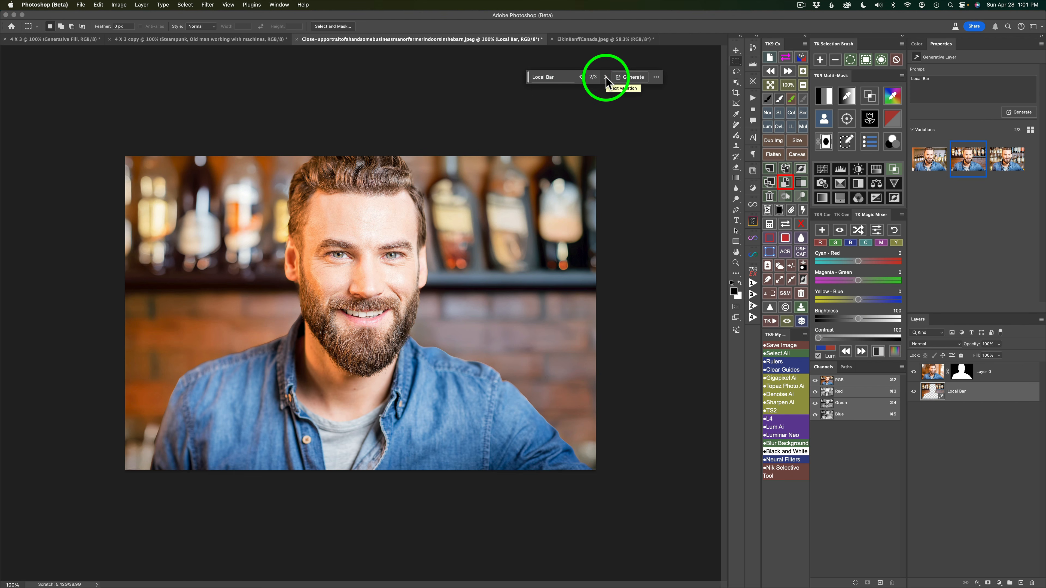
pyautogui.click(605, 77)
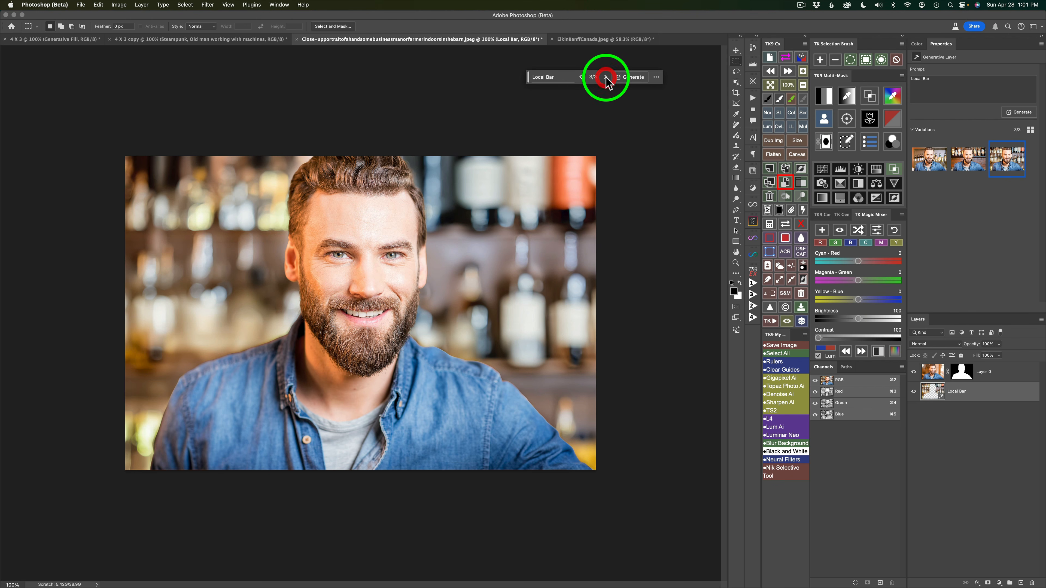
pyautogui.click(581, 78)
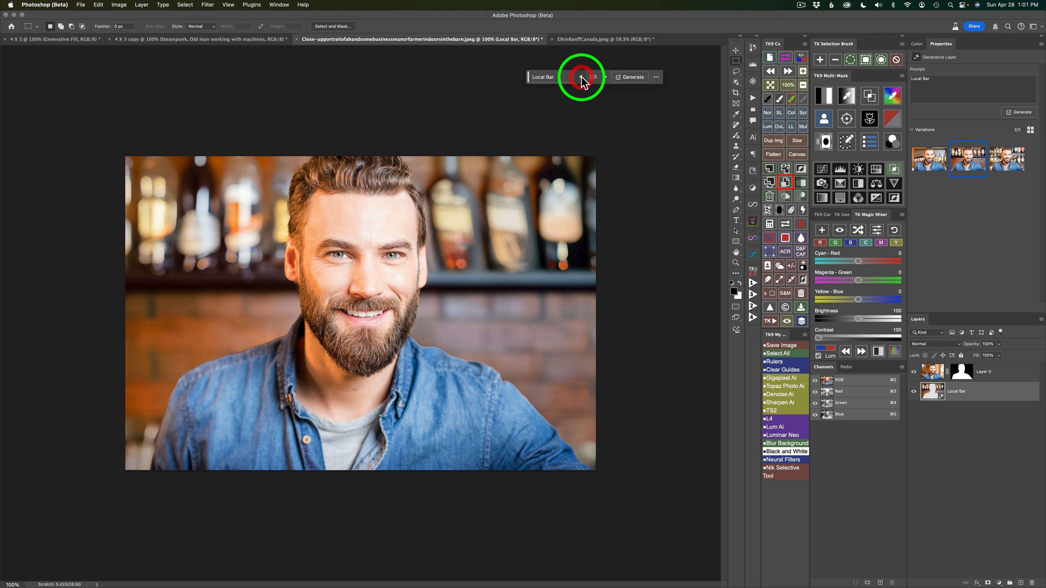
pyautogui.click(656, 77)
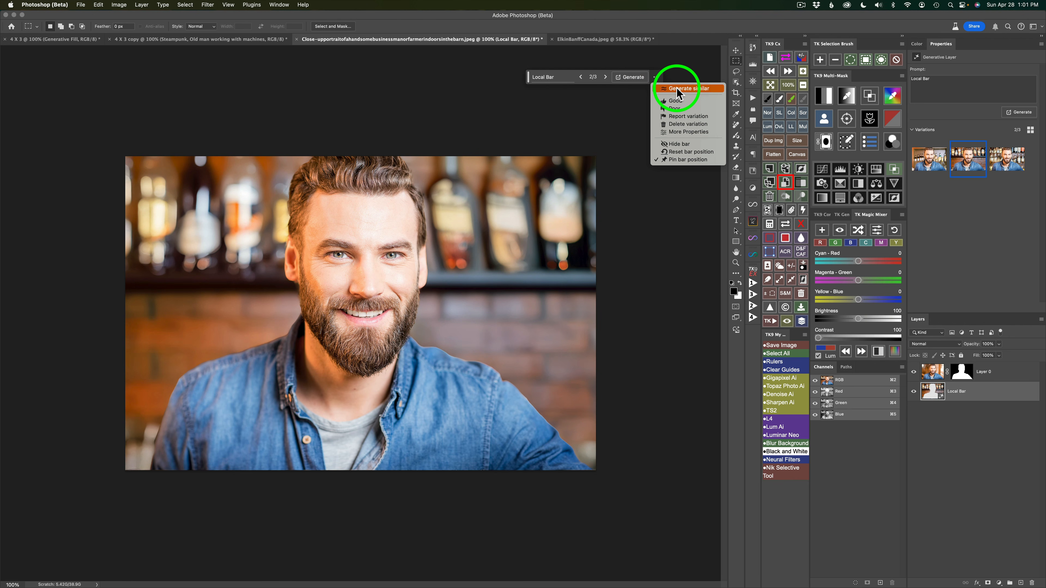
pyautogui.click(626, 105)
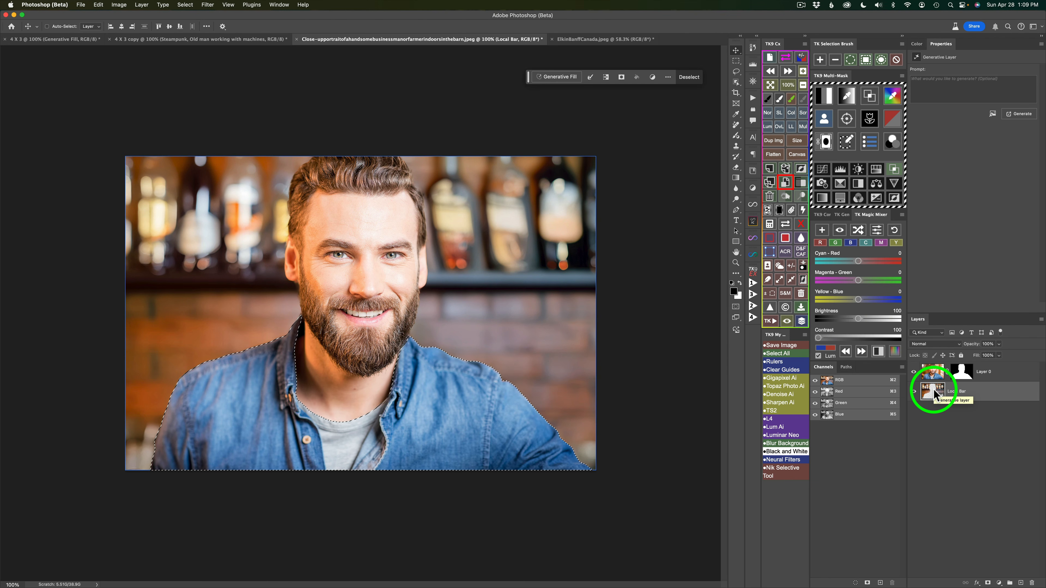
# Run Generative Fill on the selected denim shirt on Layer 0, using Sportcoat.jpg as the reference image and no text prompt.
pyautogui.click(934, 372)
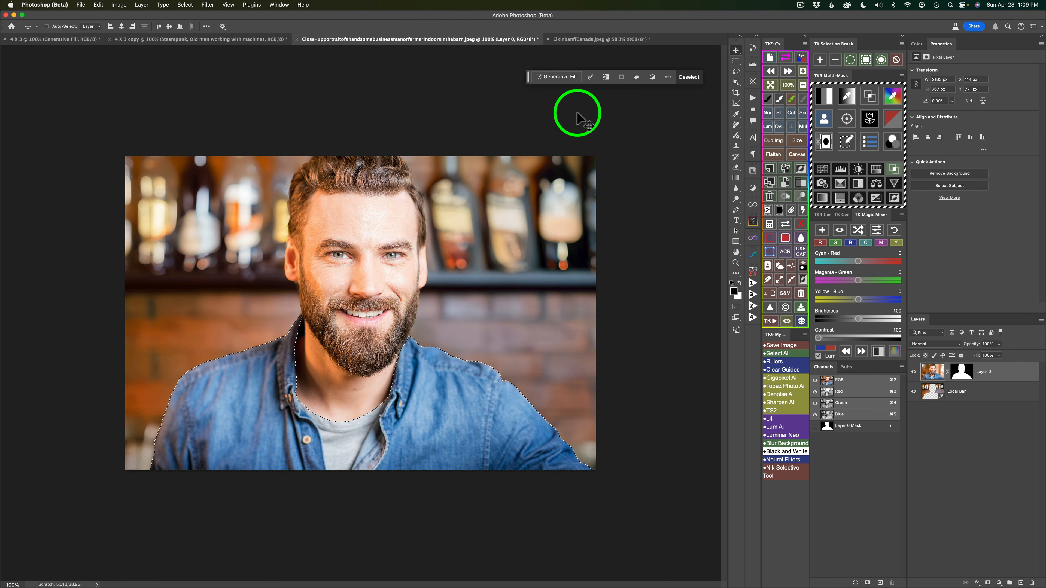
pyautogui.click(558, 78)
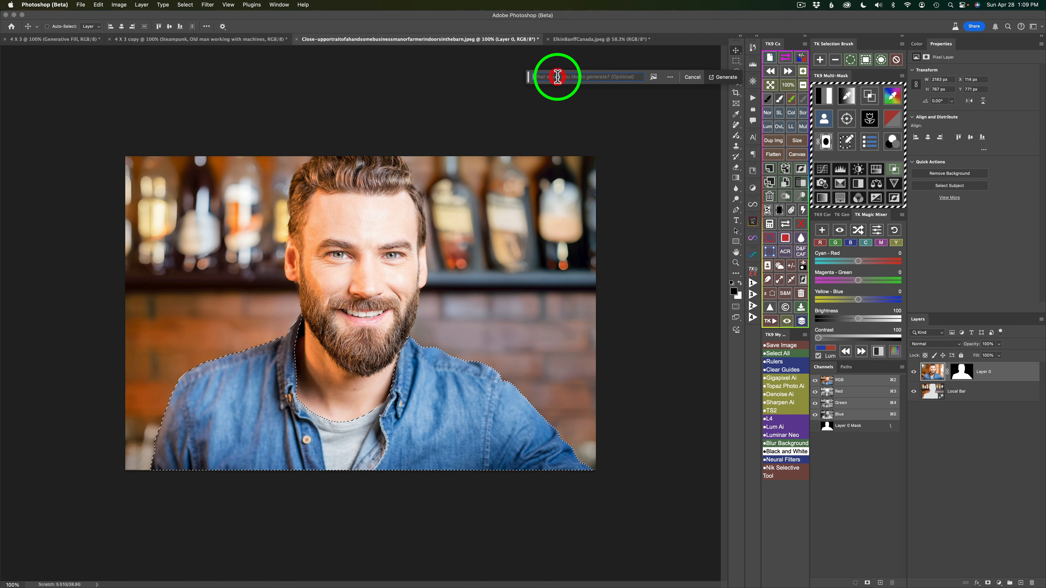
pyautogui.click(653, 78)
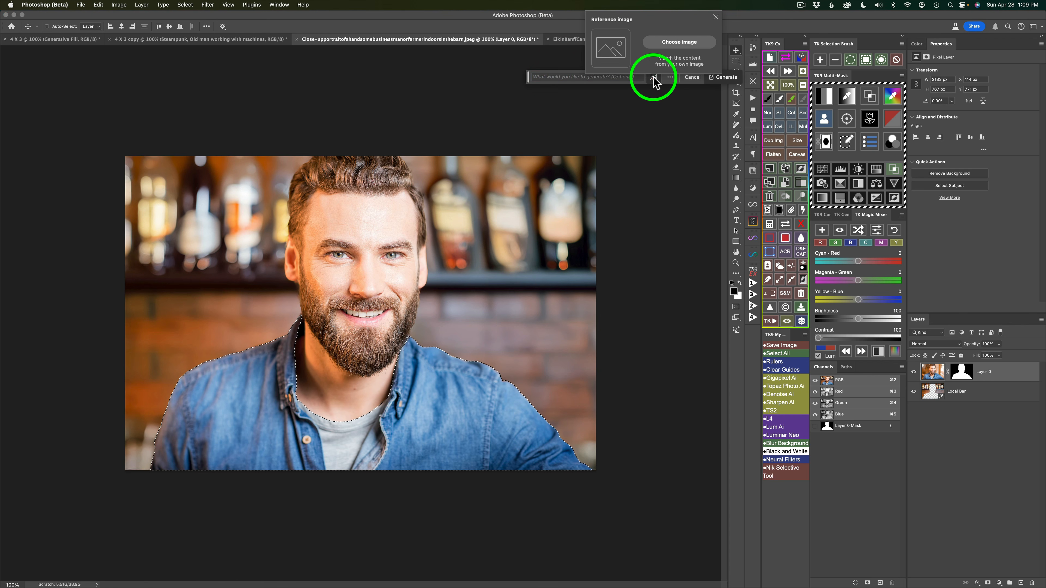
pyautogui.click(680, 43)
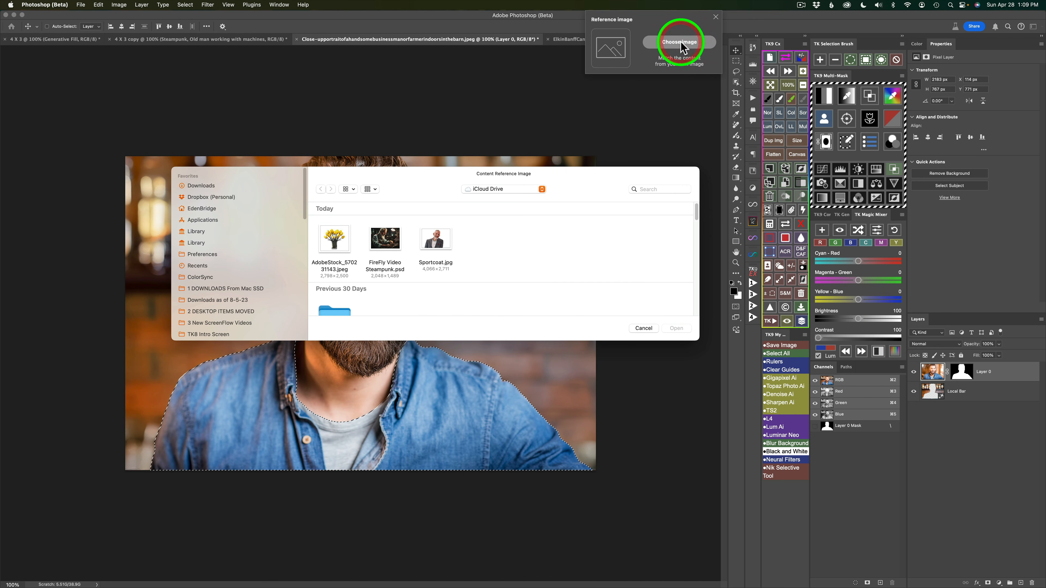
pyautogui.click(439, 247)
pyautogui.press('space')
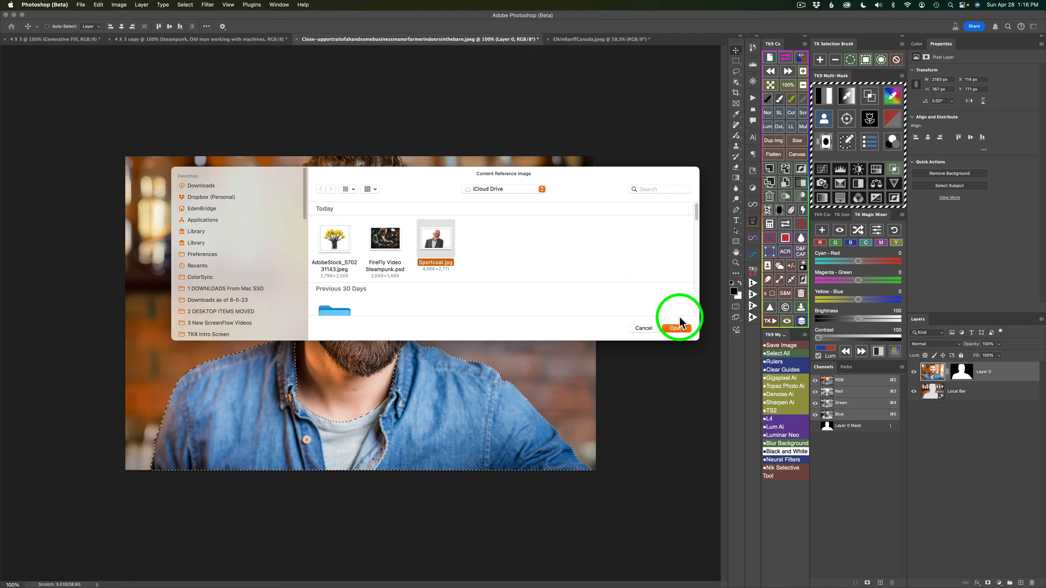
pyautogui.click(679, 325)
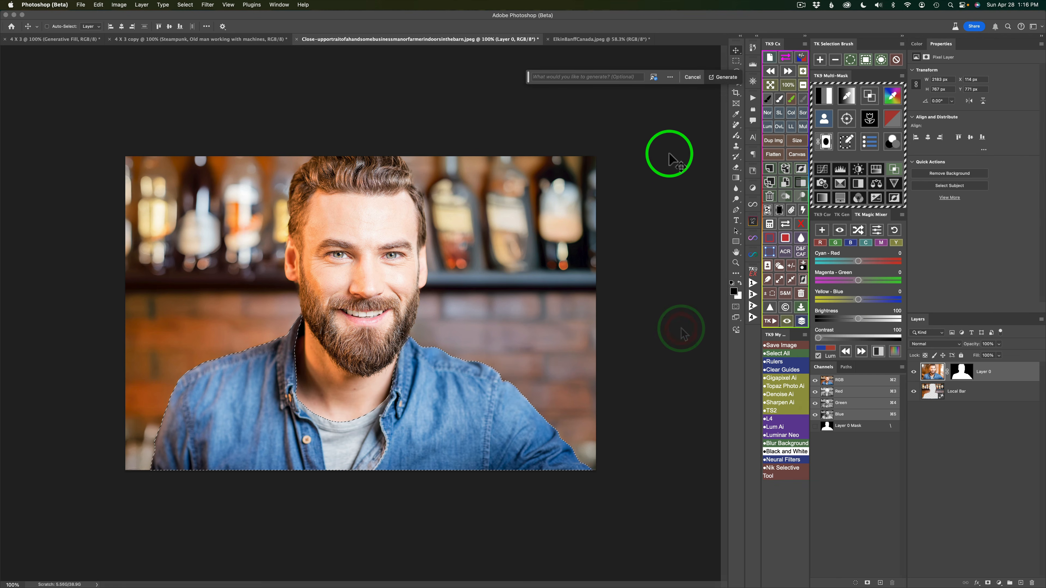
pyautogui.click(655, 79)
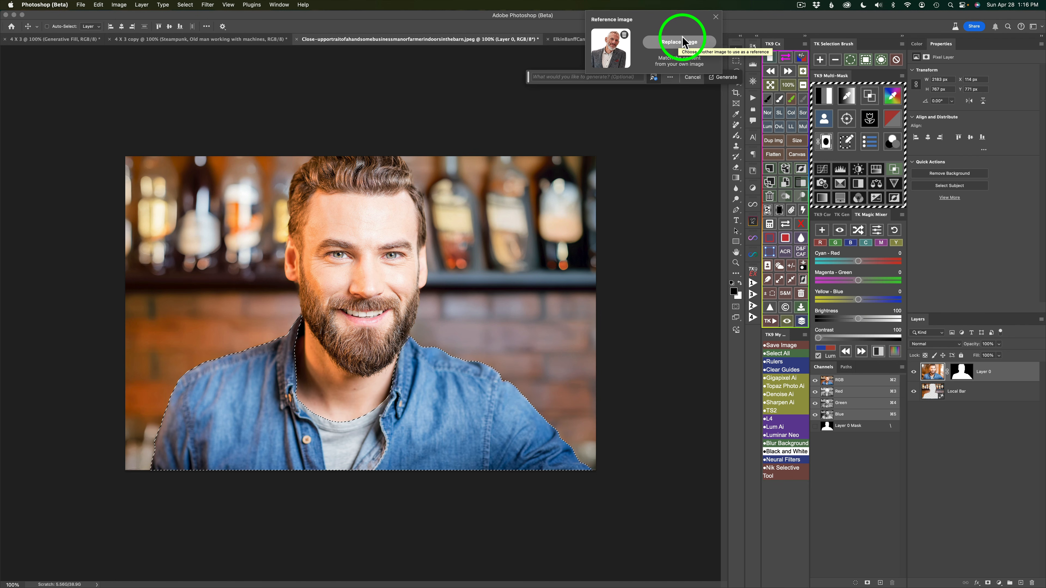
pyautogui.click(716, 17)
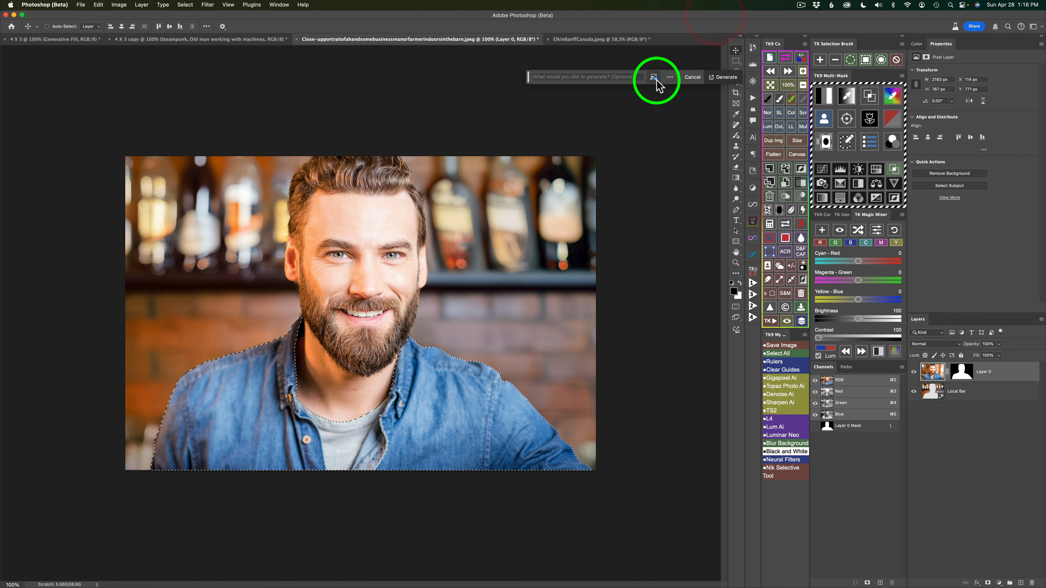
pyautogui.click(724, 77)
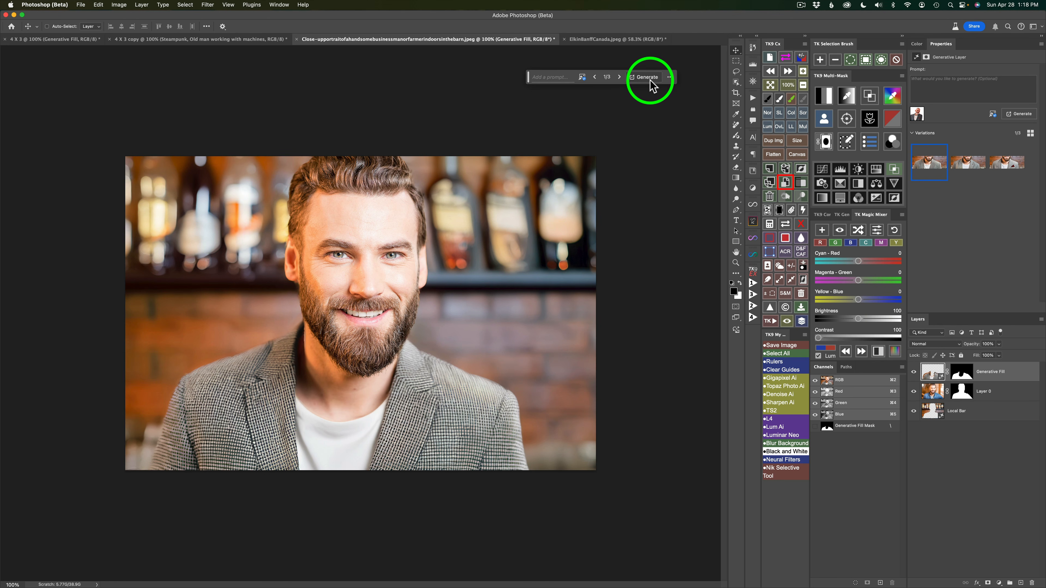
# Compare the three generated sport coat variations and return to the first one.
pyautogui.click(621, 78)
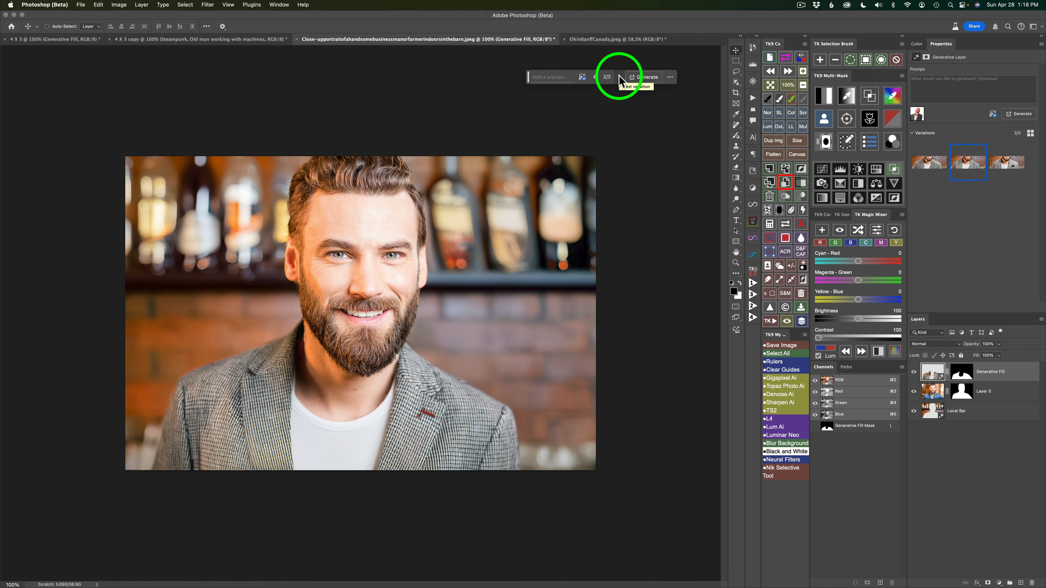
pyautogui.click(620, 78)
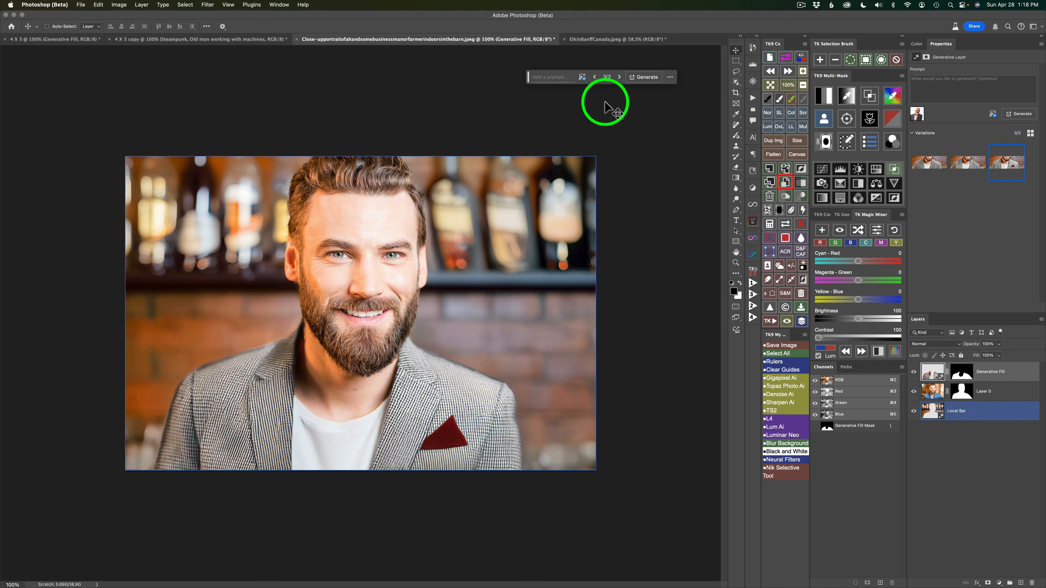
pyautogui.click(596, 77)
pyautogui.click(596, 76)
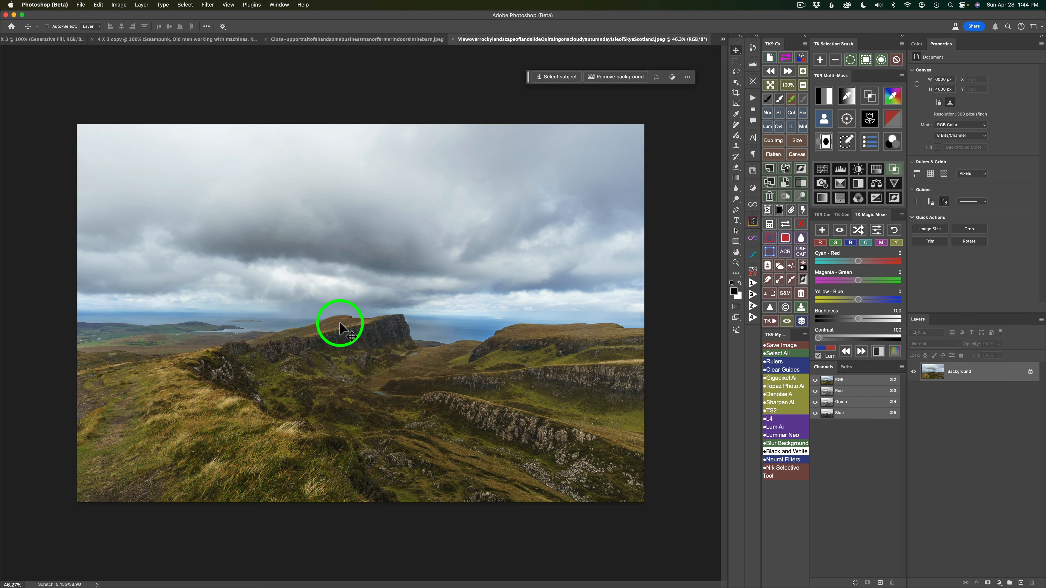
# Extend the Scottish landscape's canvas on its right side to about 7,000 px wide with Generative Expand, leaving the prompt empty.
pyautogui.press('c')
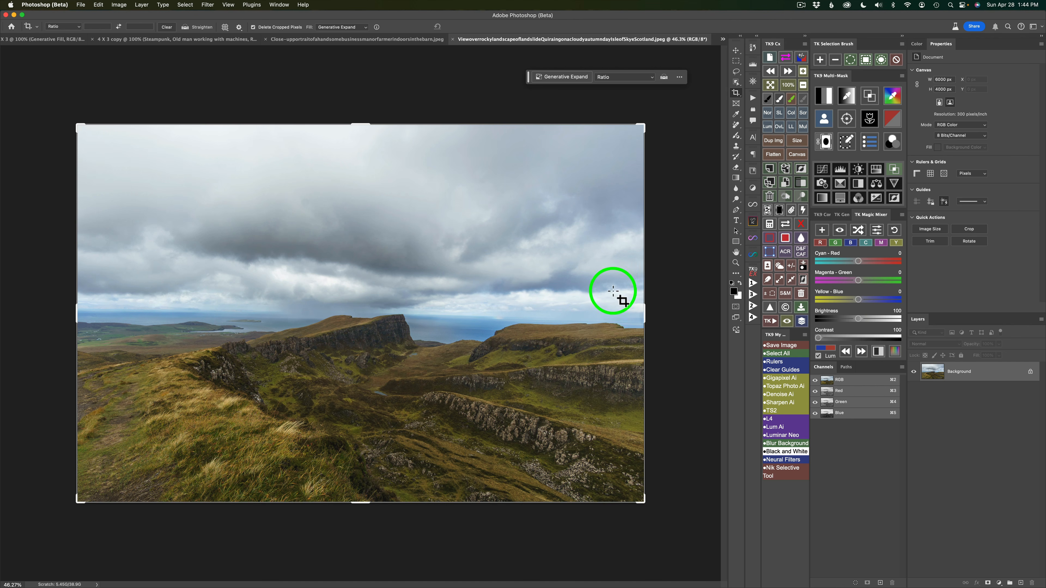
pyautogui.moveTo(643, 317); pyautogui.dragTo(691, 314)
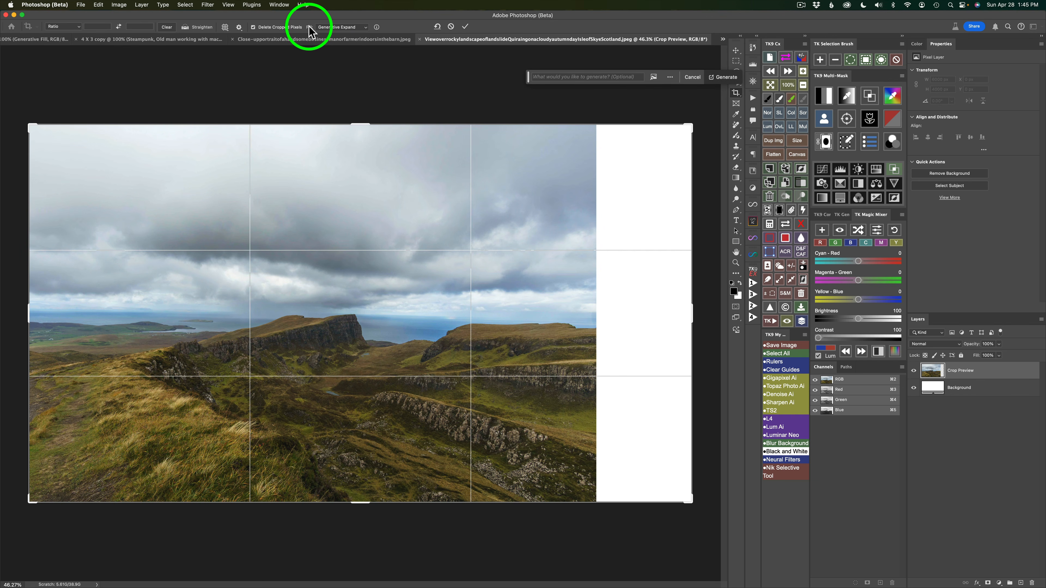
pyautogui.click(366, 27)
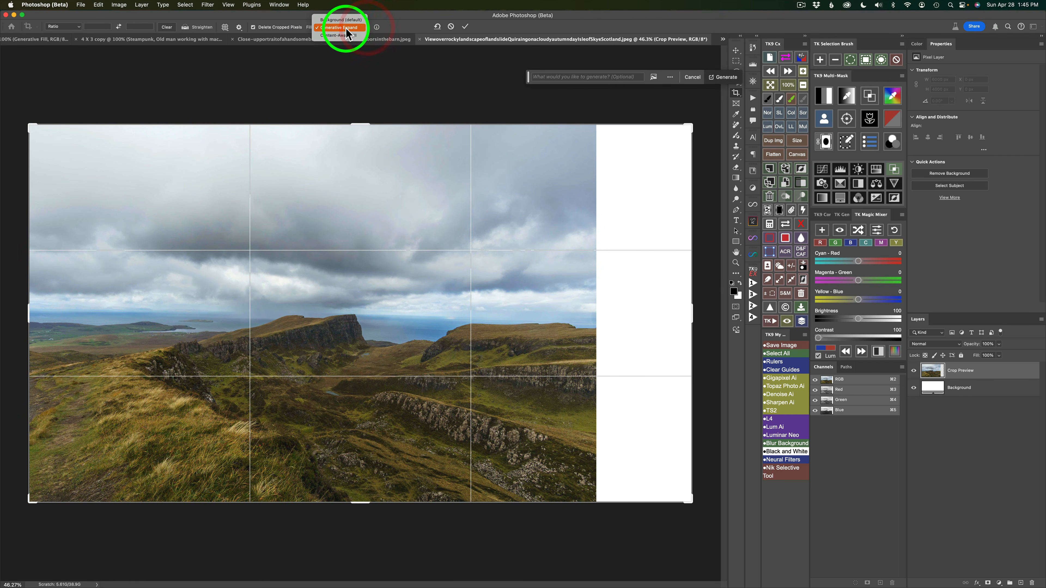
pyautogui.click(394, 26)
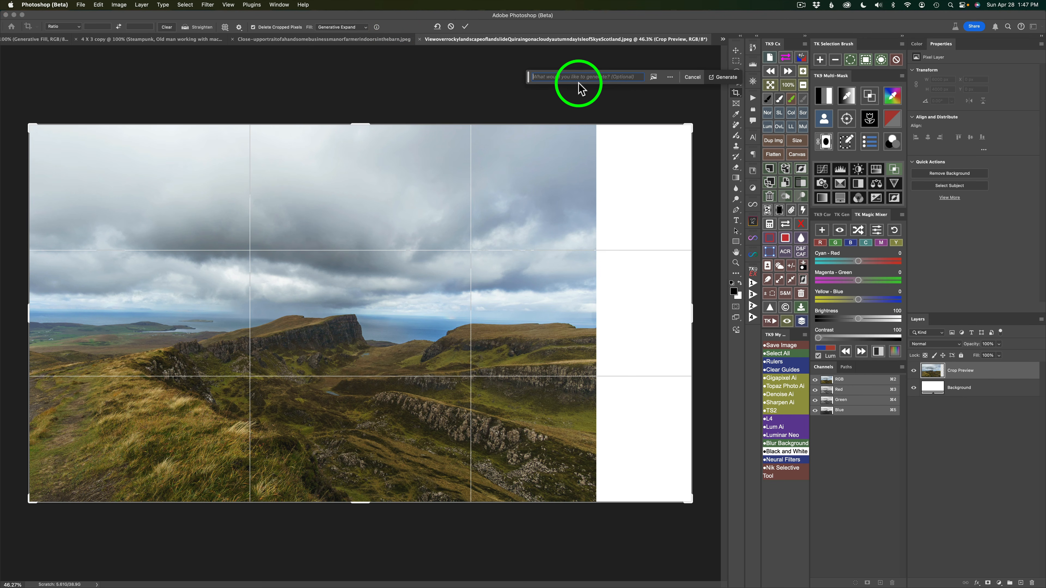
pyautogui.click(547, 77)
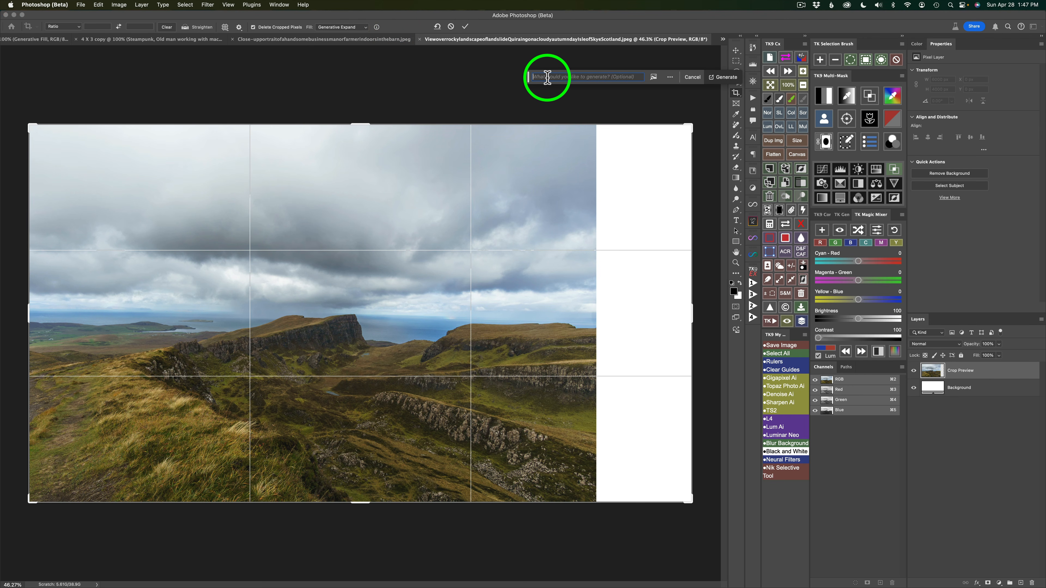
pyautogui.click(725, 81)
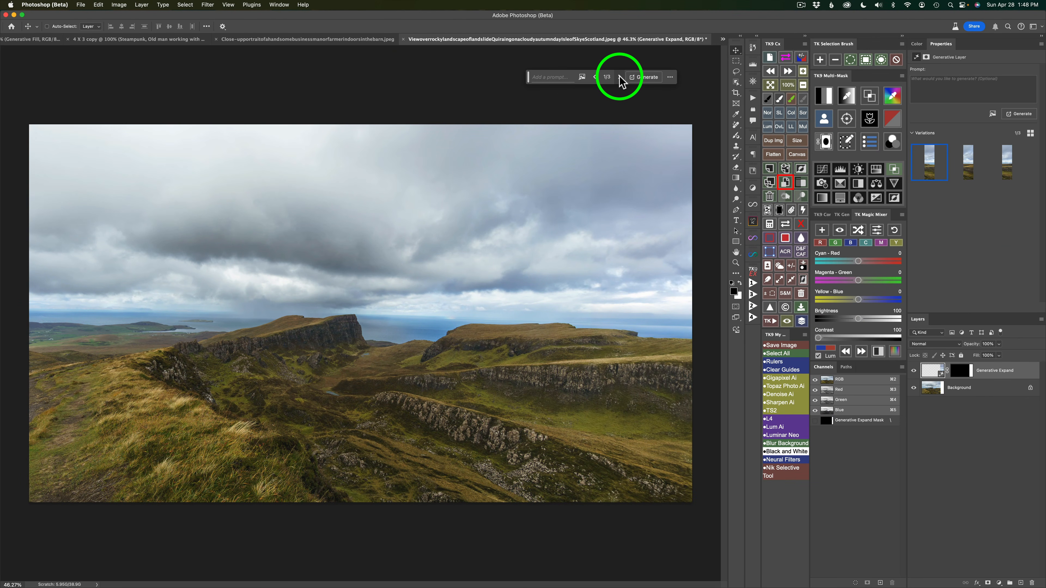
# Switch to the third Generative Expand variation and inspect the added right-hand area of the landscape at 100%.
pyautogui.click(619, 76)
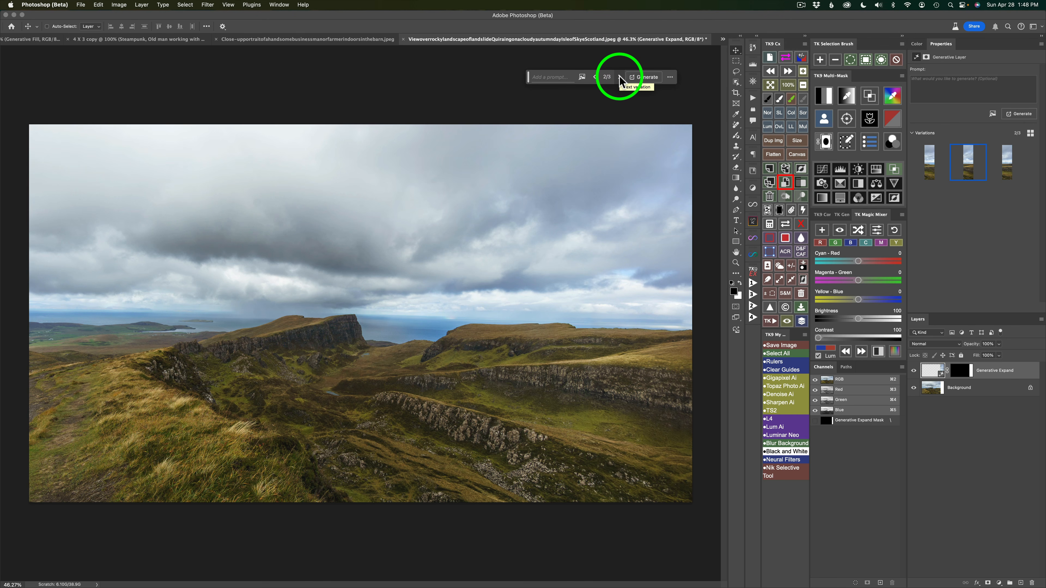
pyautogui.click(620, 76)
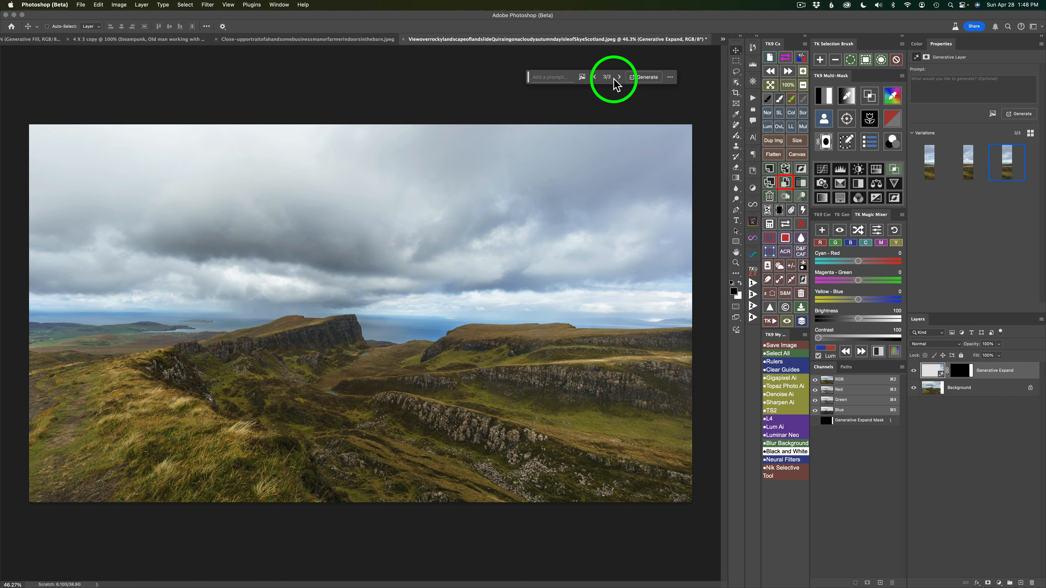
pyautogui.click(803, 72)
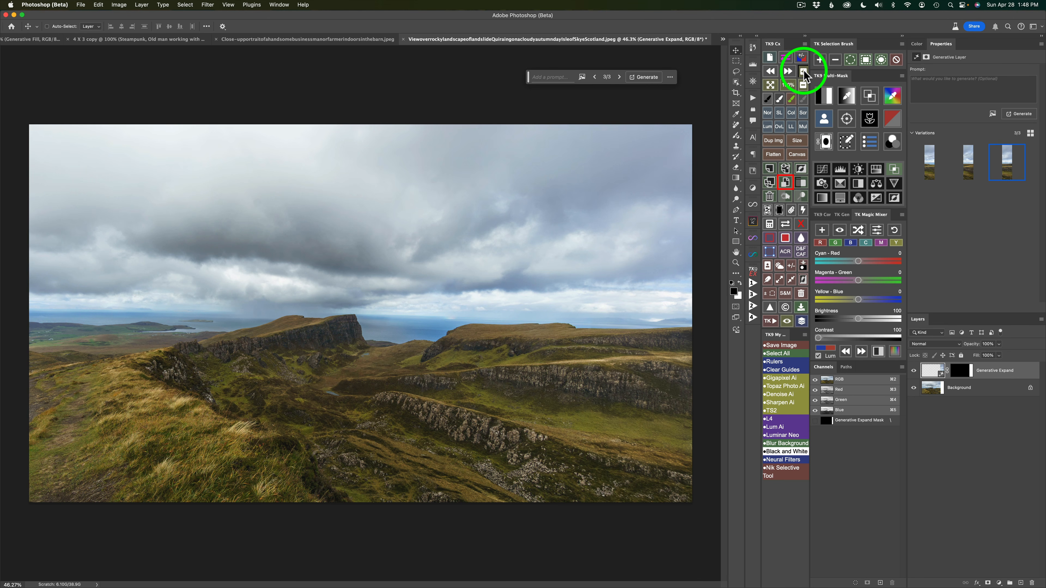
pyautogui.click(803, 71)
pyautogui.click(804, 71)
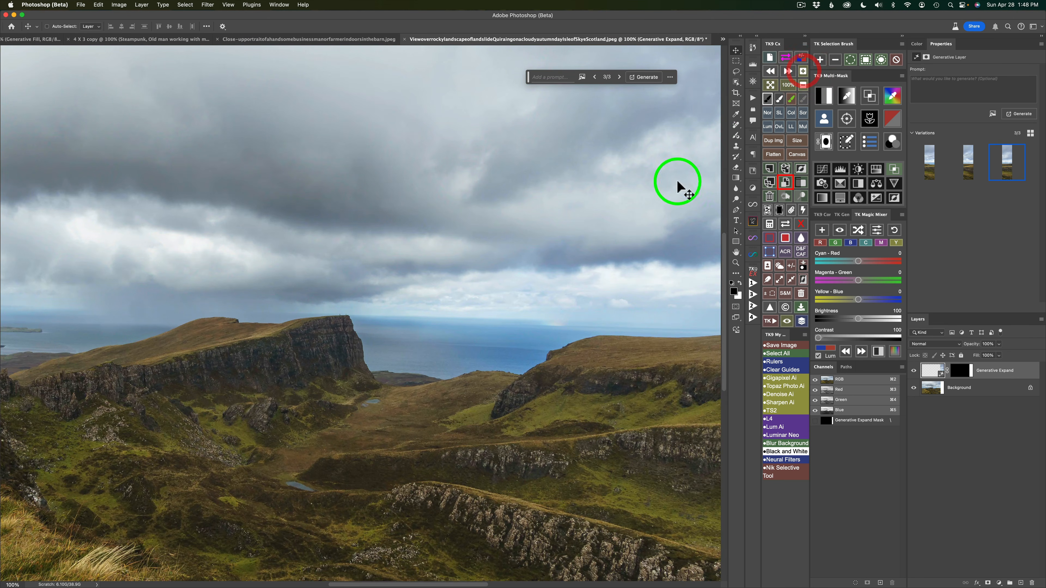
pyautogui.hscroll(11, 585, 318)
pyautogui.scroll(-1, 585, 318)
pyautogui.scroll(-10, 585, 318)
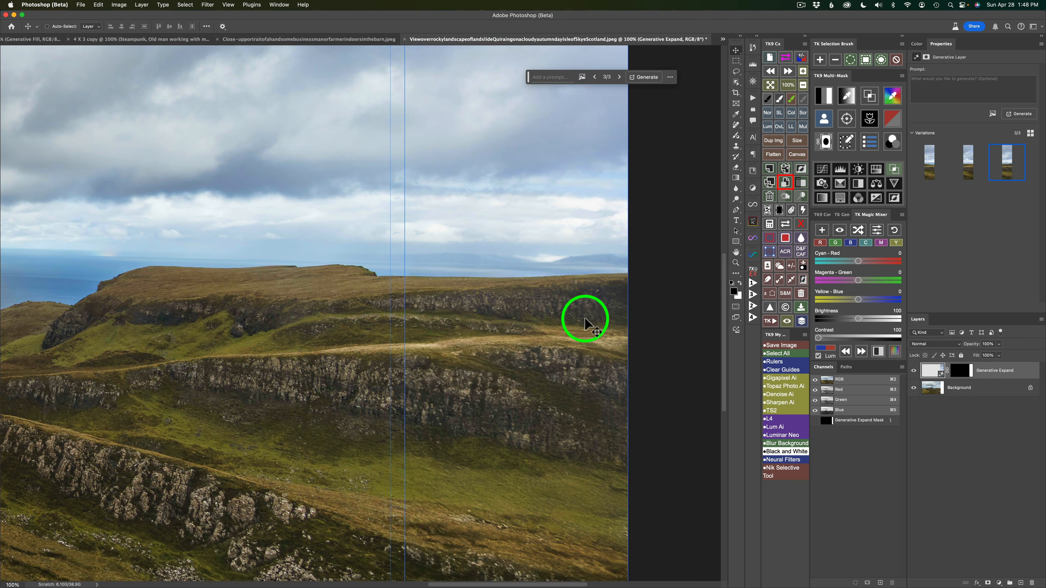
pyautogui.scroll(5, 584, 319)
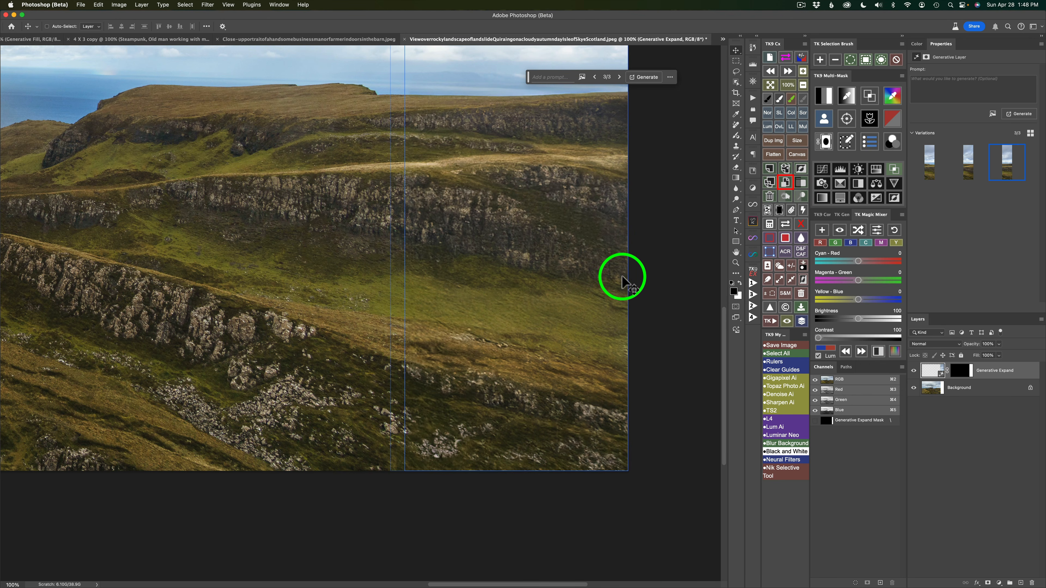
# Check the expanded landscape's pixel dimensions in Image Size without changing them.
pyautogui.click(797, 141)
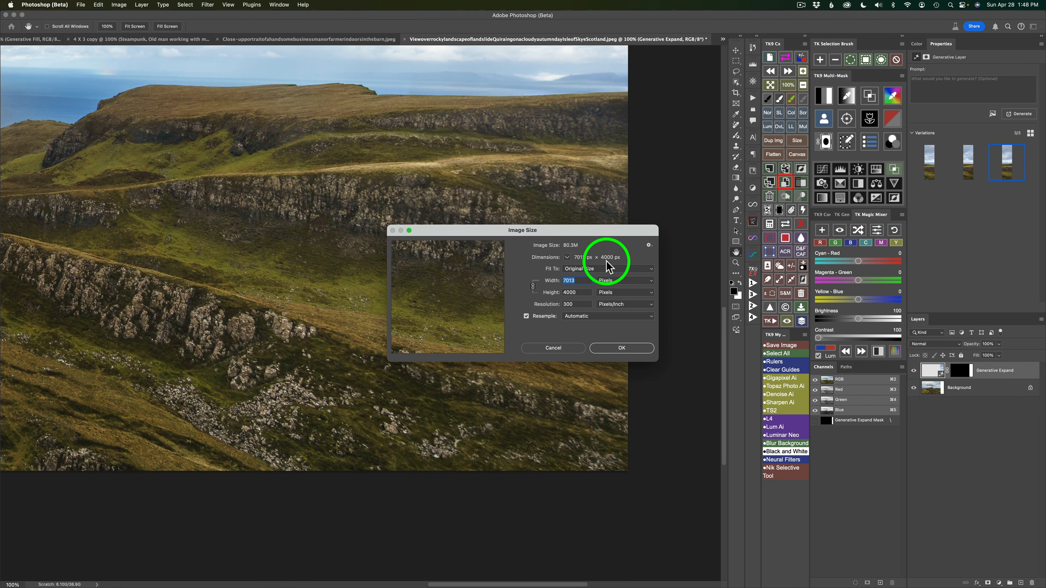
pyautogui.click(563, 349)
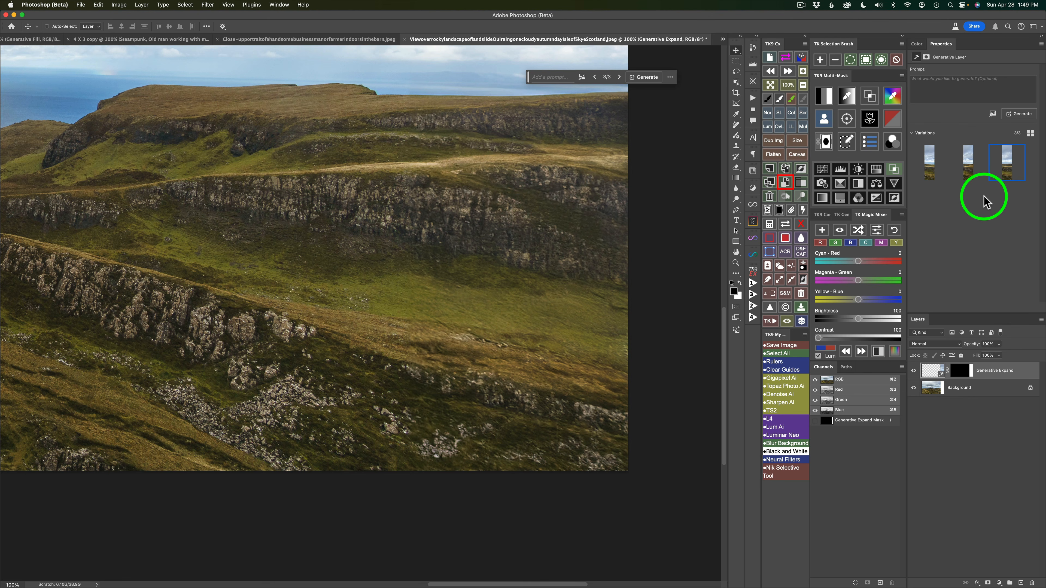
pyautogui.moveTo(1006, 156)
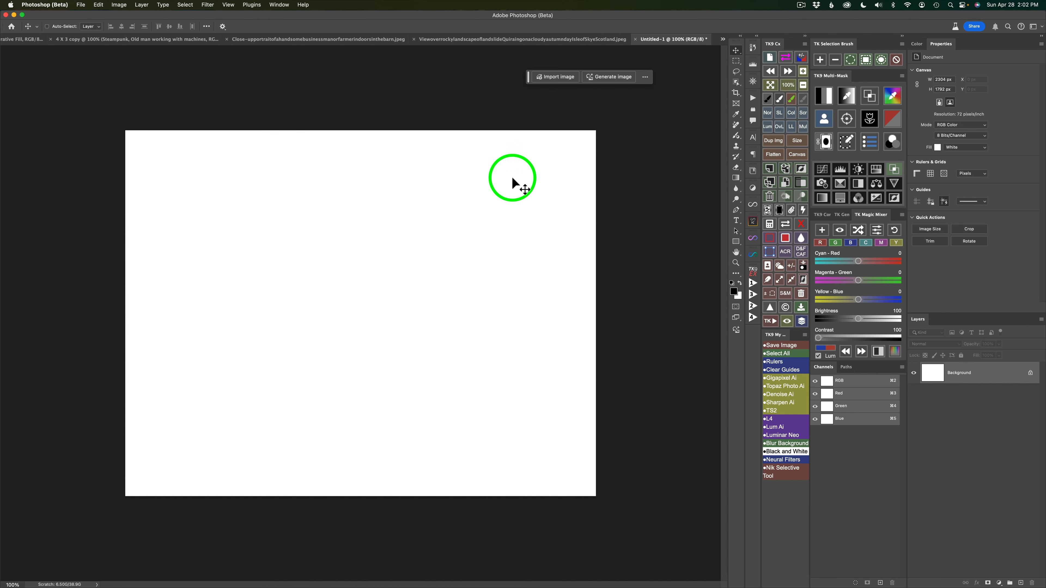
# Generate an image in the blank document from the neon dog with sunglasses and mohawk sample in Prompt inspiration, with content type Art.
pyautogui.click(613, 77)
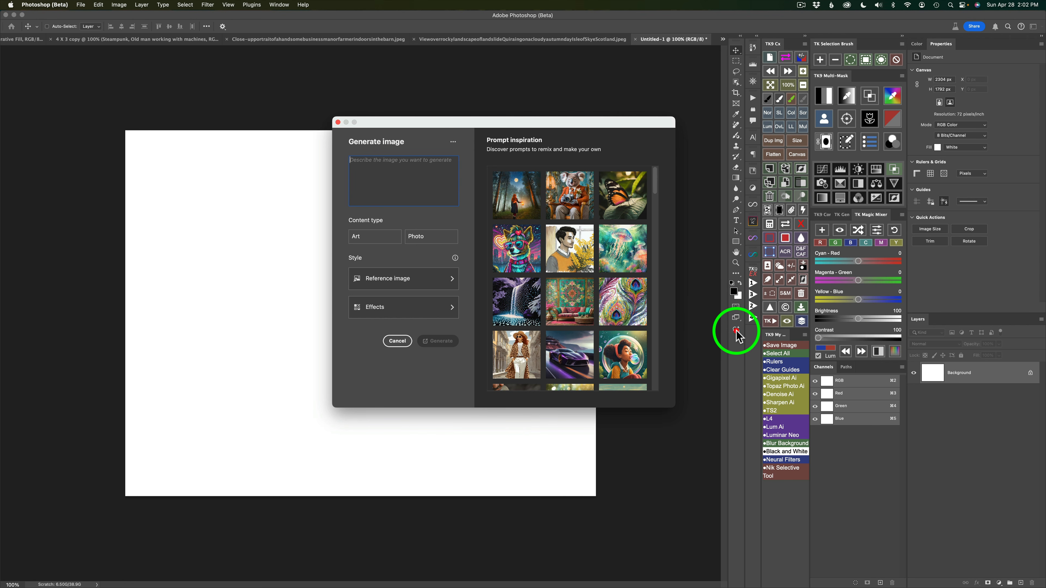
pyautogui.moveTo(536, 127); pyautogui.dragTo(484, 127)
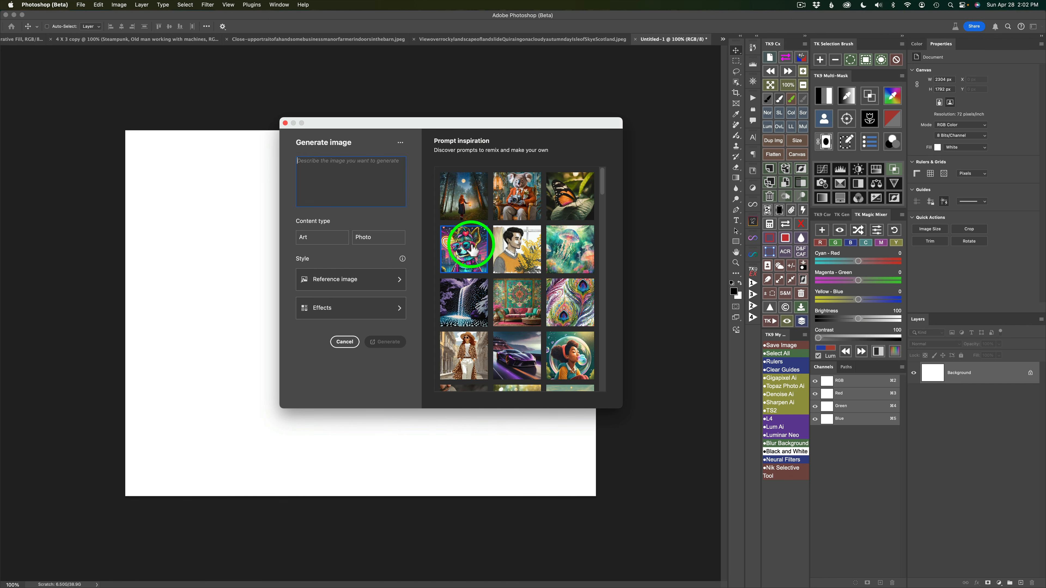
pyautogui.scroll(-8, 515, 324)
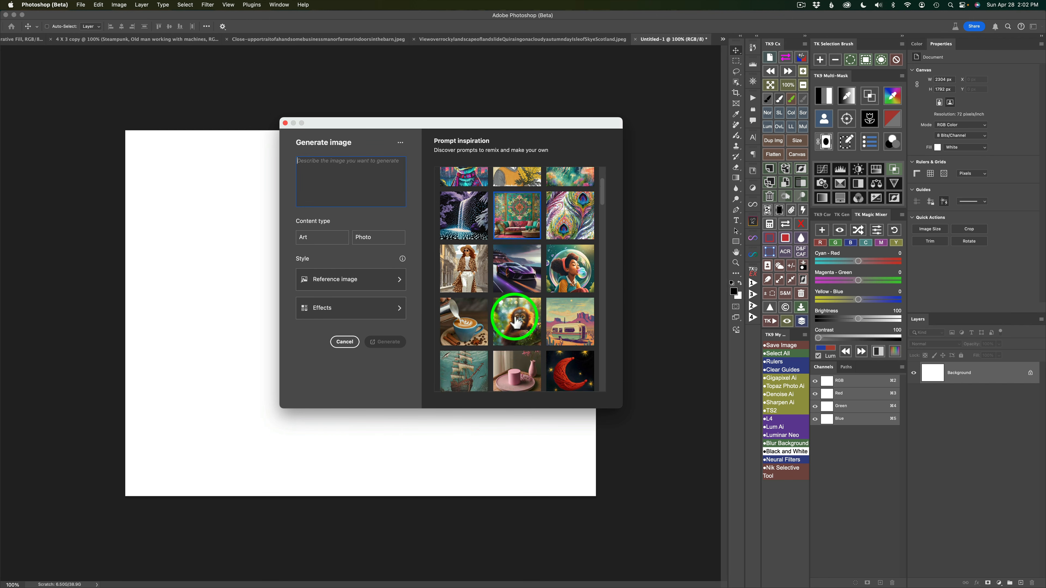
pyautogui.scroll(8, 516, 323)
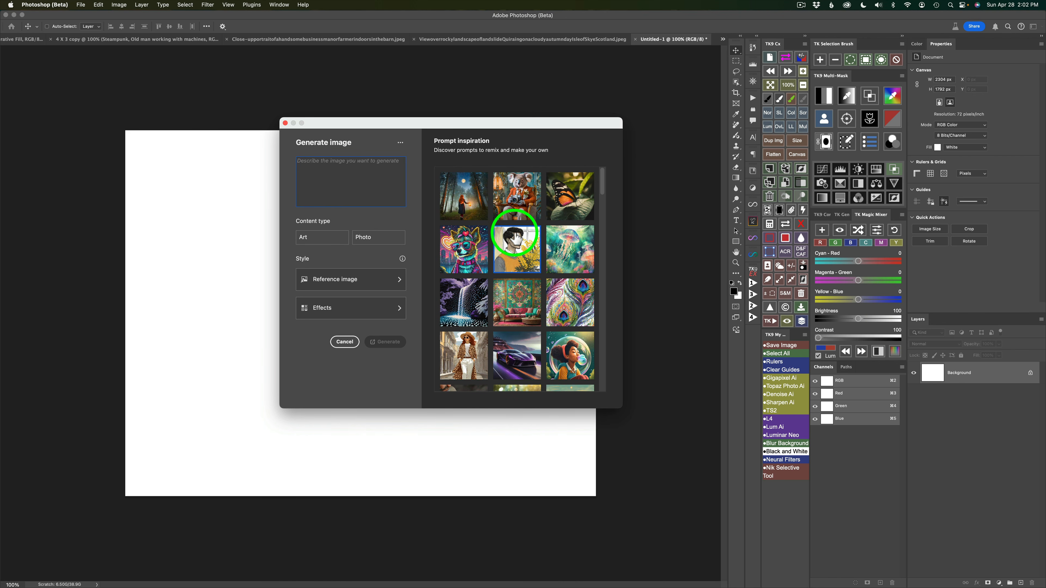
pyautogui.click(469, 249)
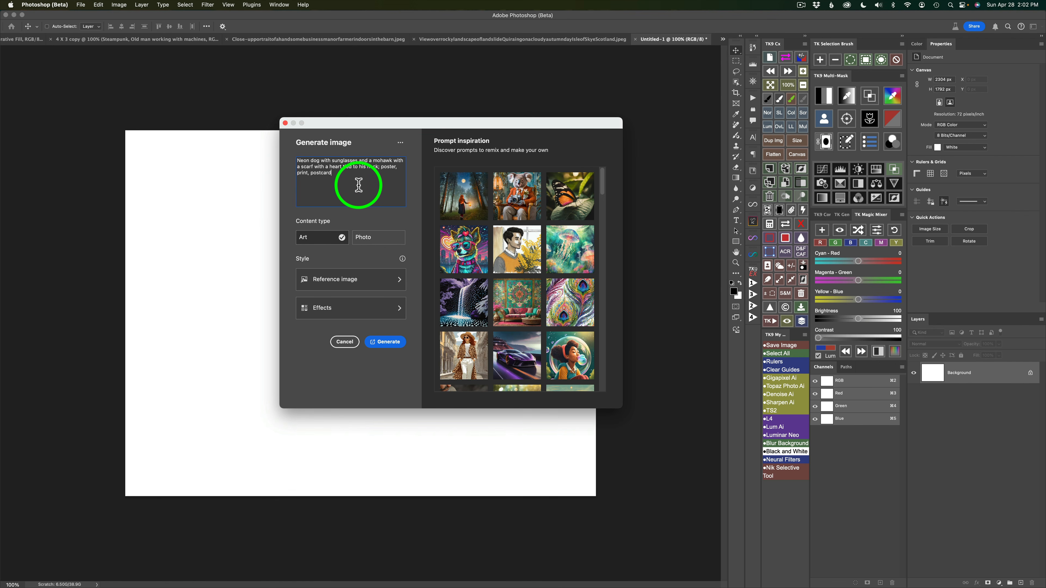
pyautogui.click(397, 308)
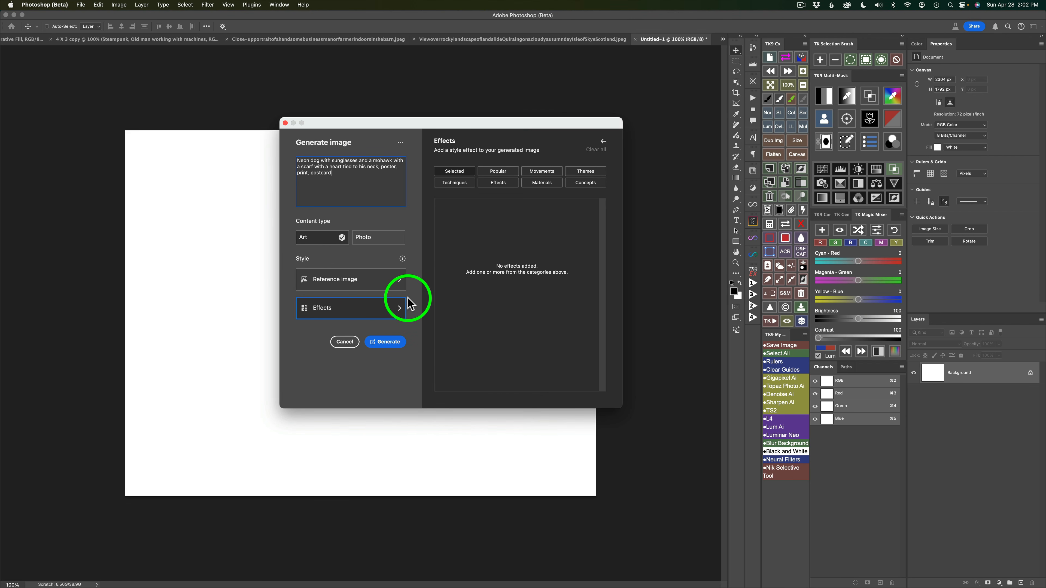
pyautogui.click(394, 343)
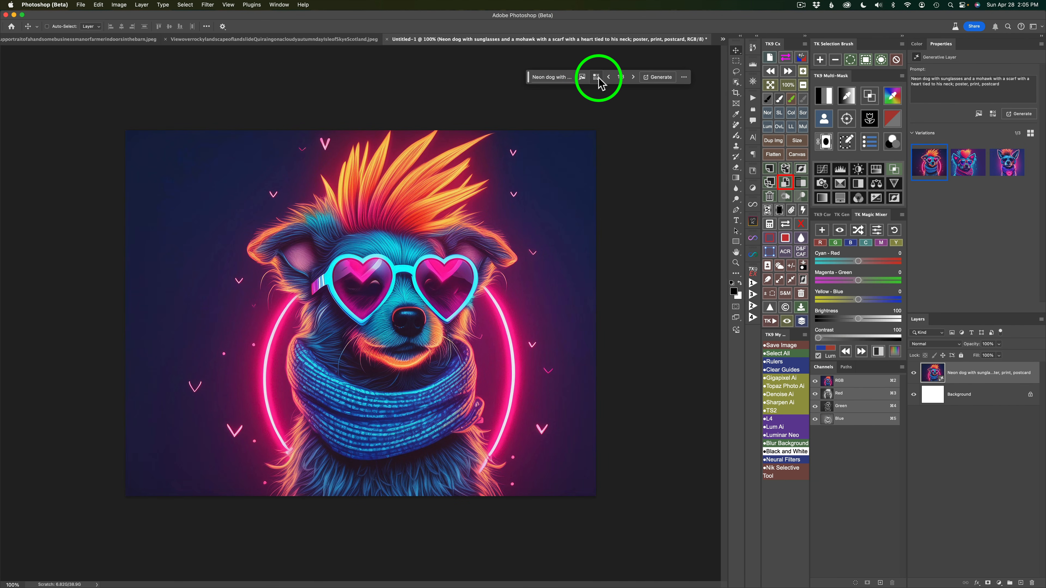
# Generate new variations of the neon dog with the Painting, Futuristic and Bold lines effects added.
pyautogui.click(597, 79)
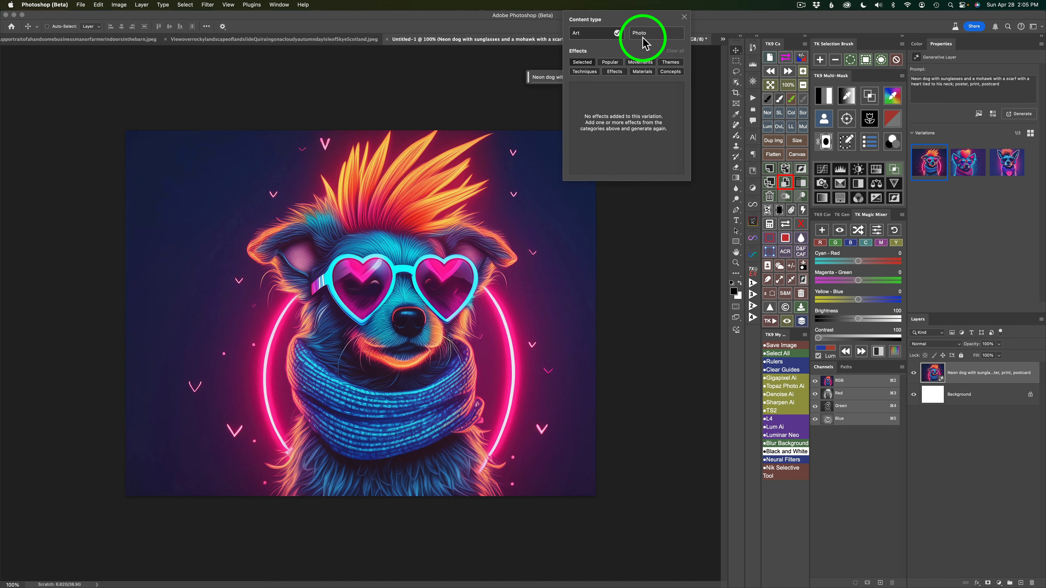
pyautogui.click(610, 62)
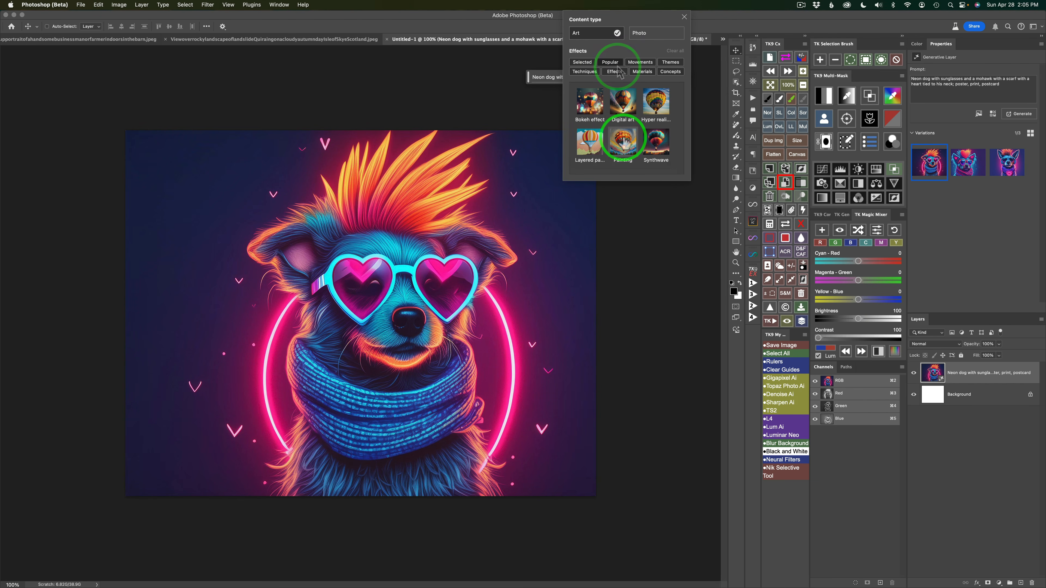
pyautogui.click(623, 140)
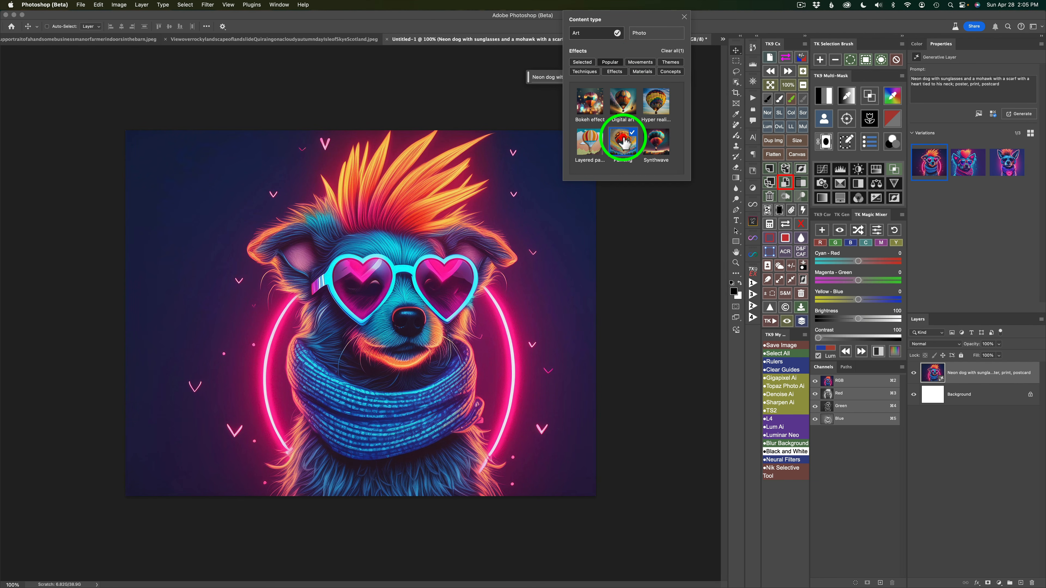
pyautogui.click(671, 72)
pyautogui.scroll(-2, 655, 103)
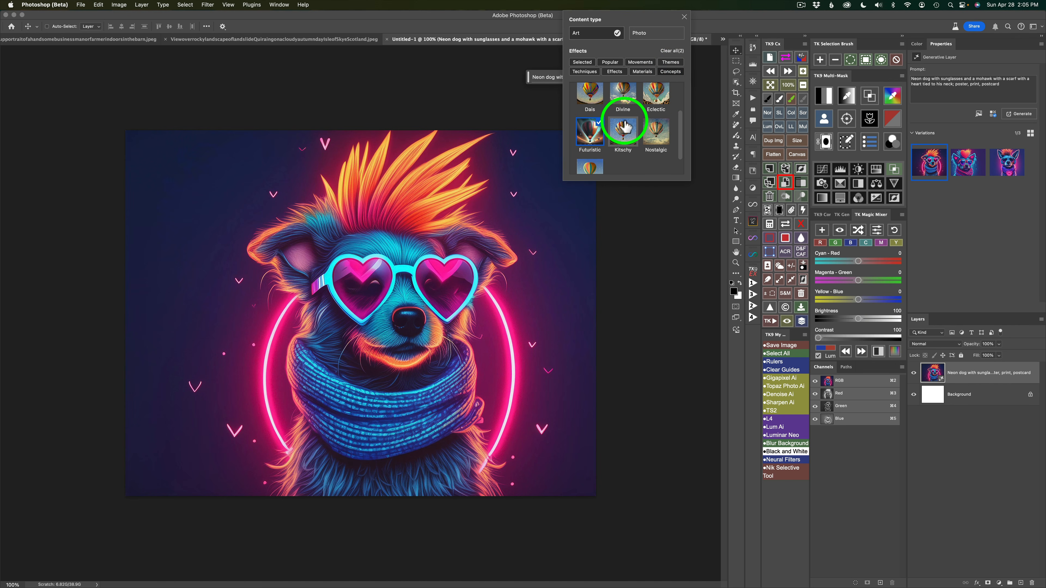
pyautogui.click(584, 71)
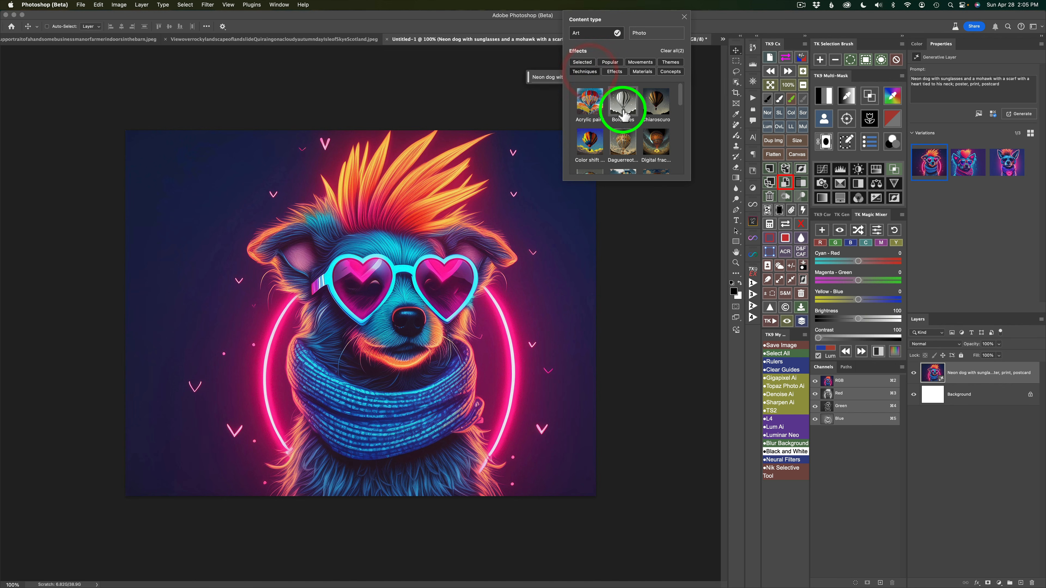
pyautogui.scroll(-5, 623, 110)
pyautogui.scroll(5, 625, 103)
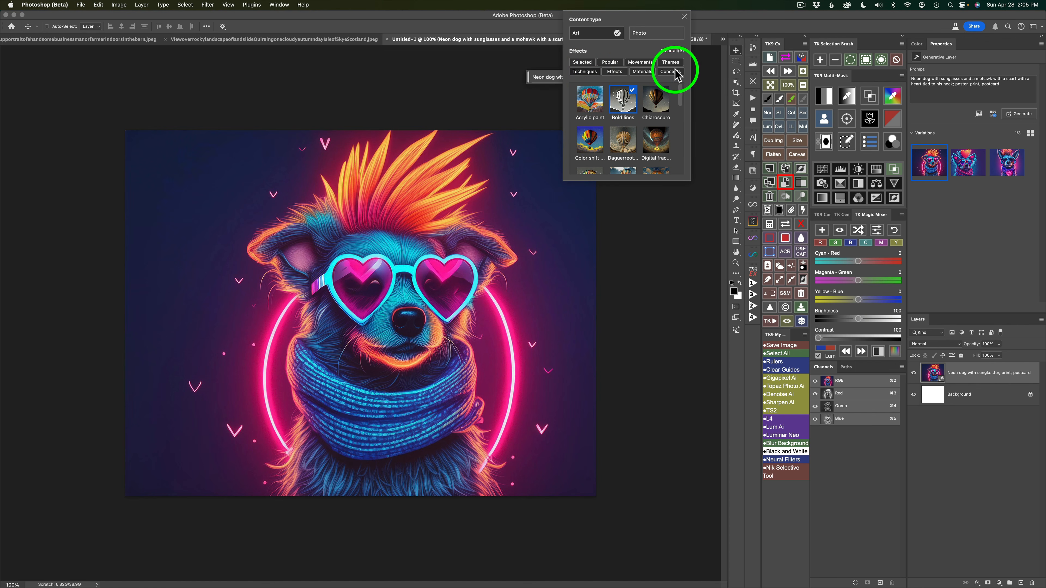
pyautogui.click(685, 18)
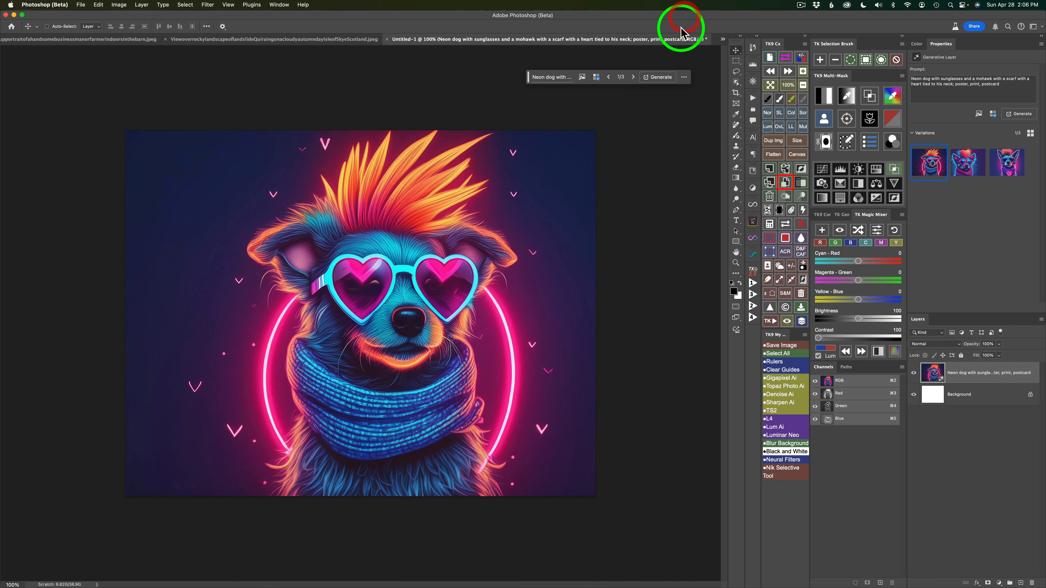
pyautogui.click(658, 79)
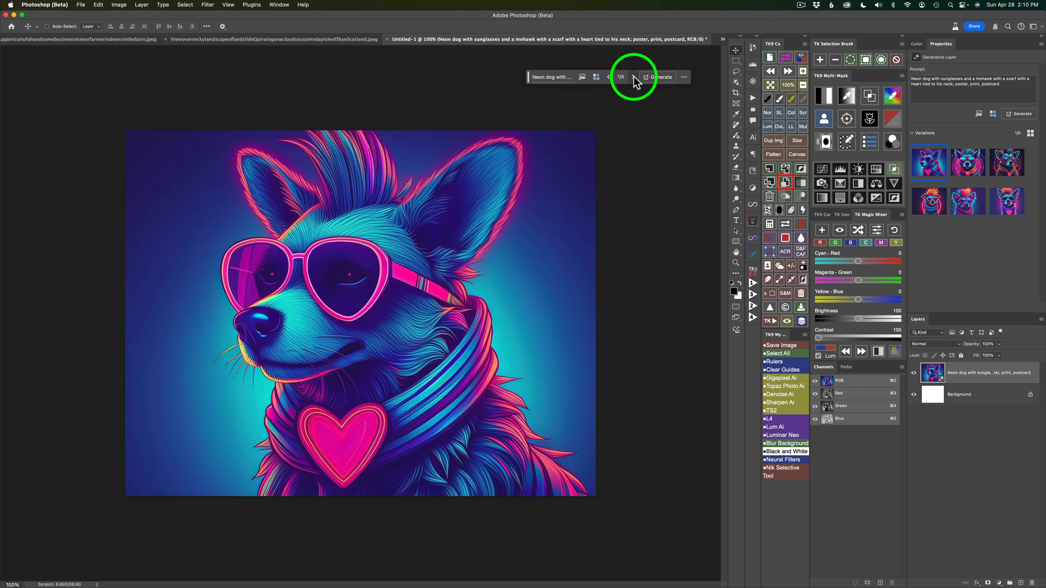
# Page through all the neon dog variations to compare the styles, stopping at the third one.
pyautogui.click(634, 76)
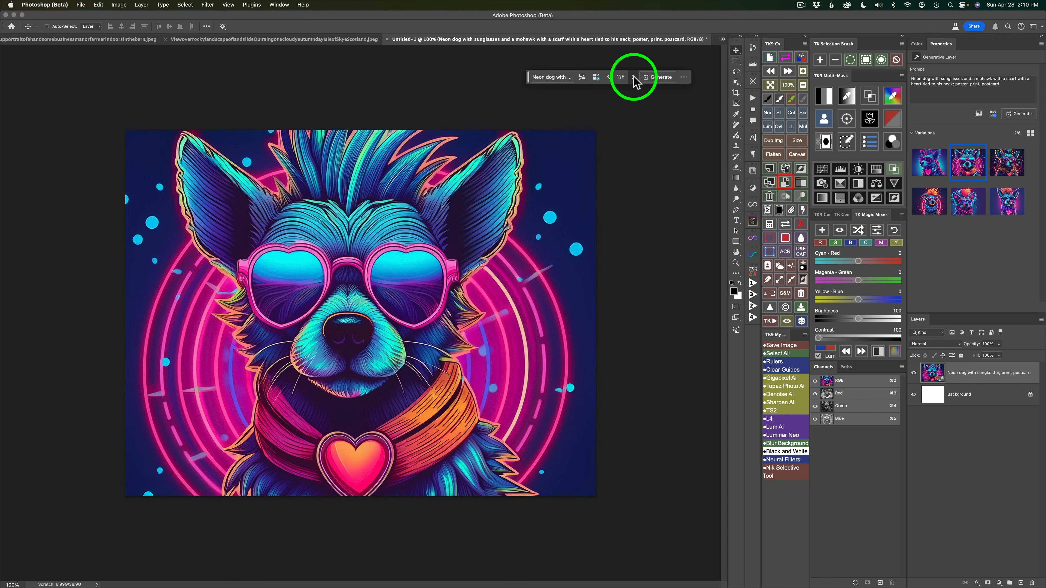
pyautogui.click(633, 76)
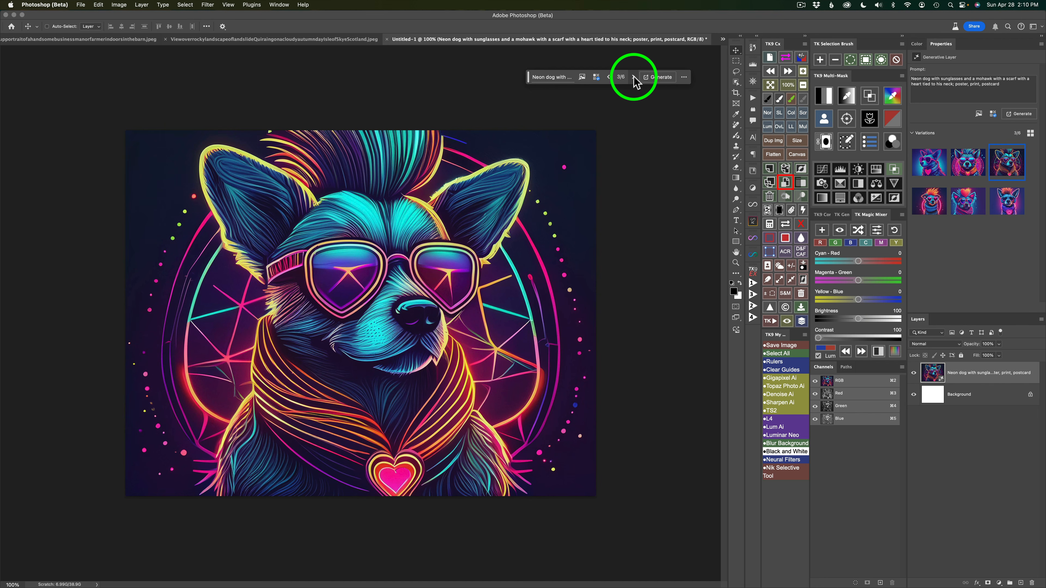
pyautogui.click(633, 77)
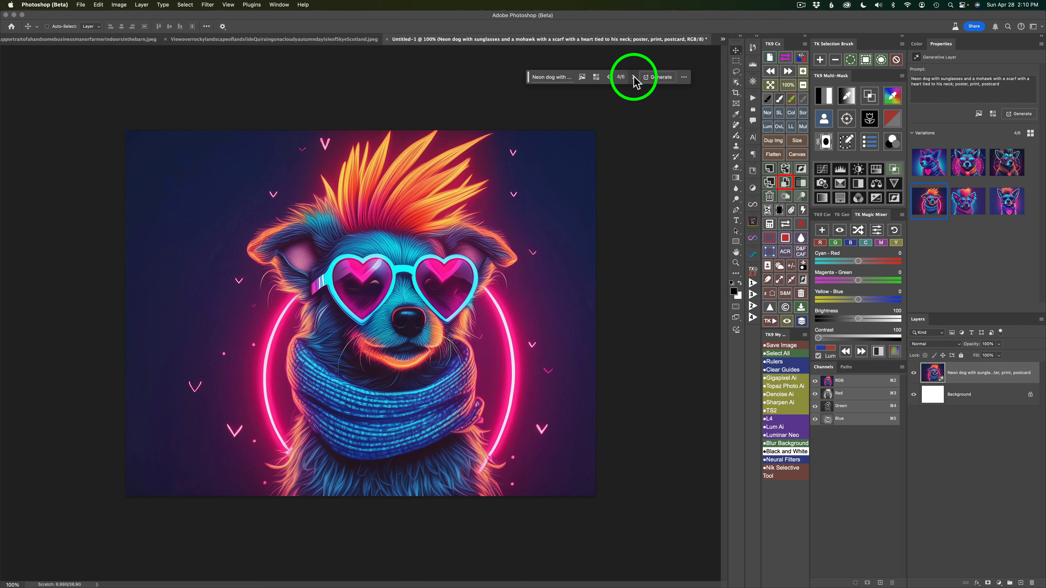
pyautogui.click(633, 77)
pyautogui.click(633, 76)
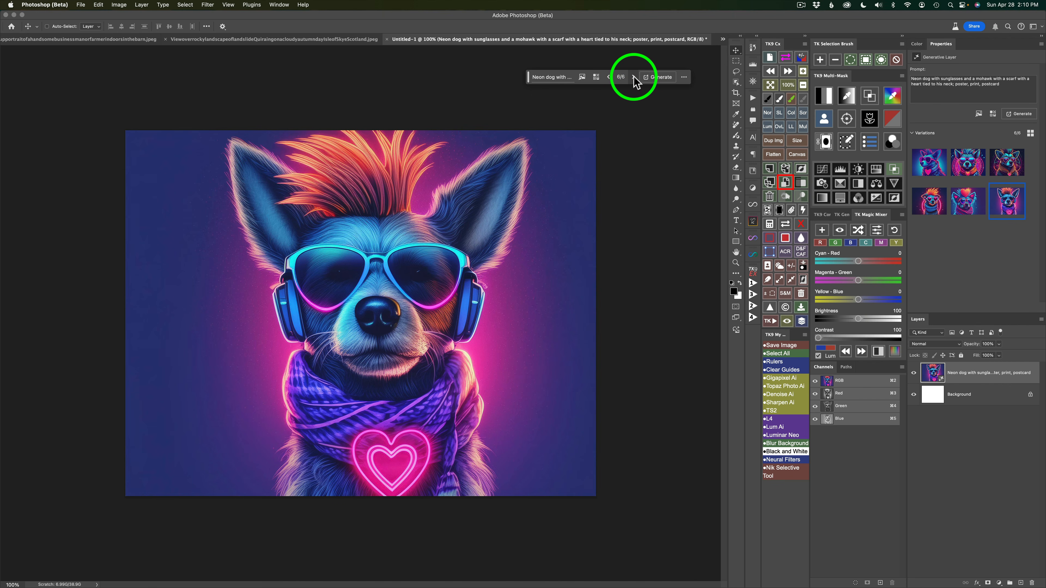
pyautogui.click(634, 77)
pyautogui.click(634, 77)
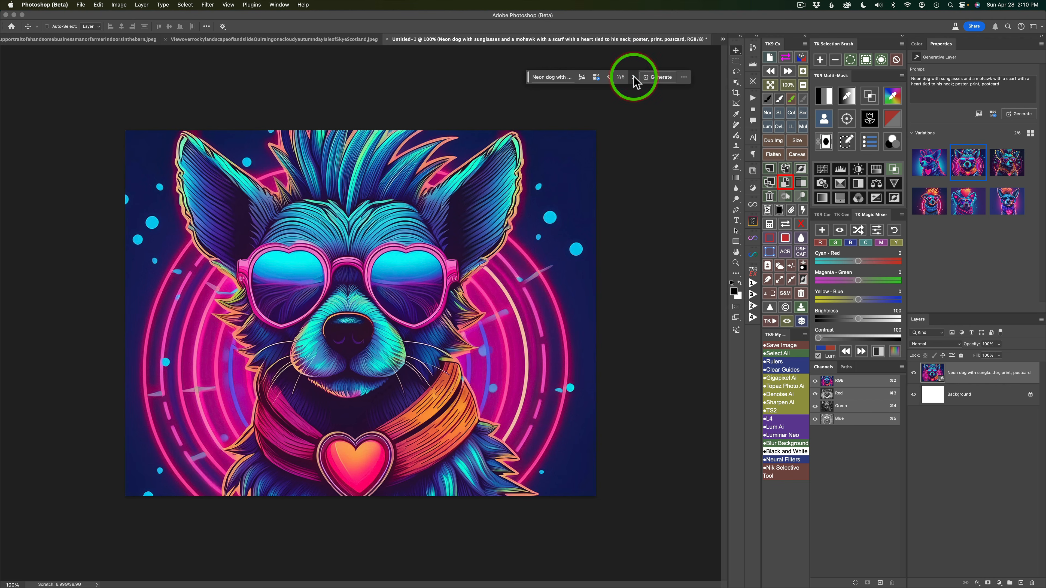
pyautogui.click(633, 77)
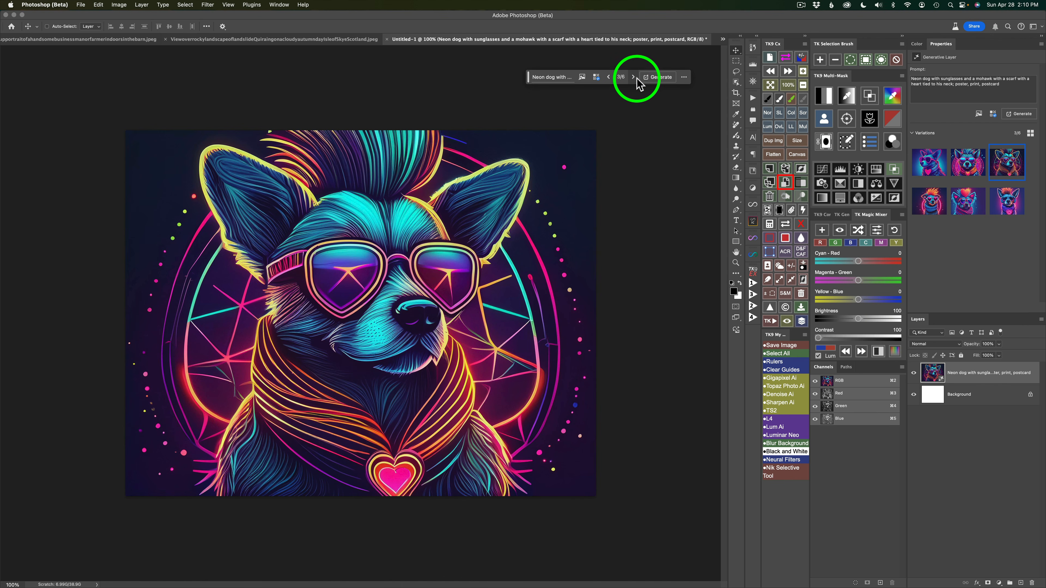
# Clear the selected effects, generate new dog variations with Cubism and Color explosion, and switch to the third one.
pyautogui.click(597, 77)
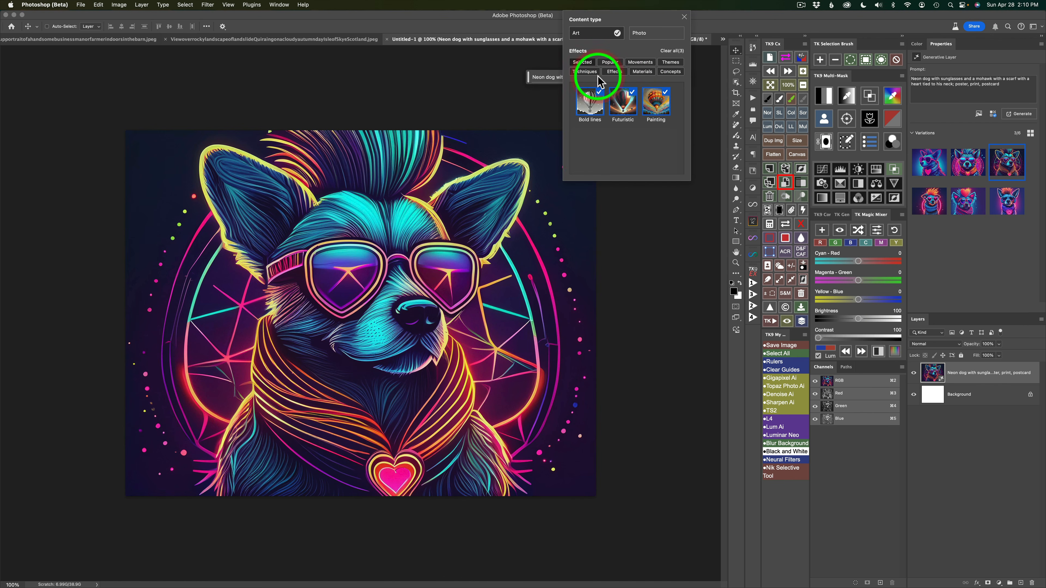
pyautogui.click(670, 48)
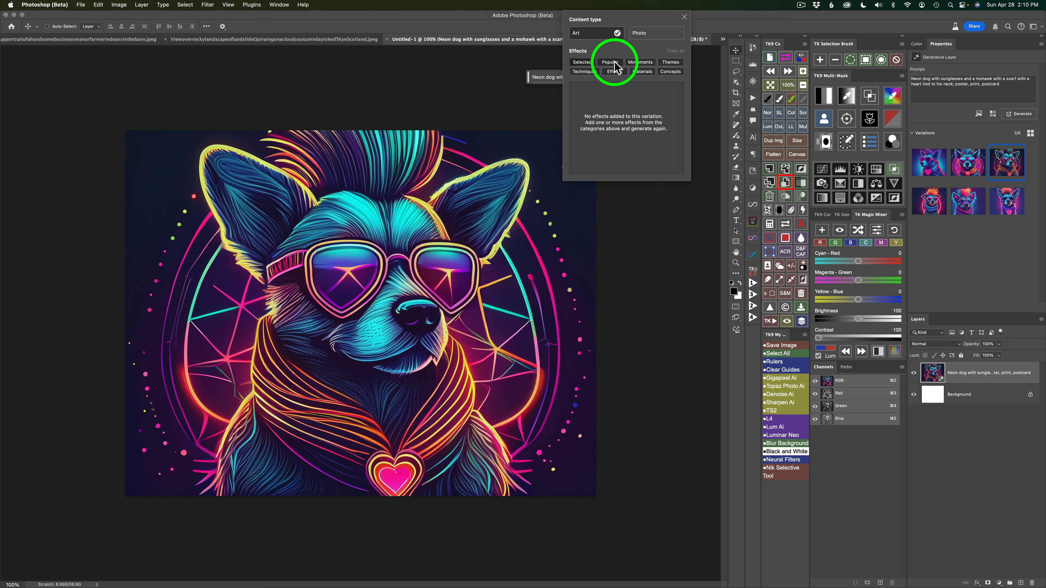
pyautogui.click(642, 63)
pyautogui.scroll(-2, 667, 135)
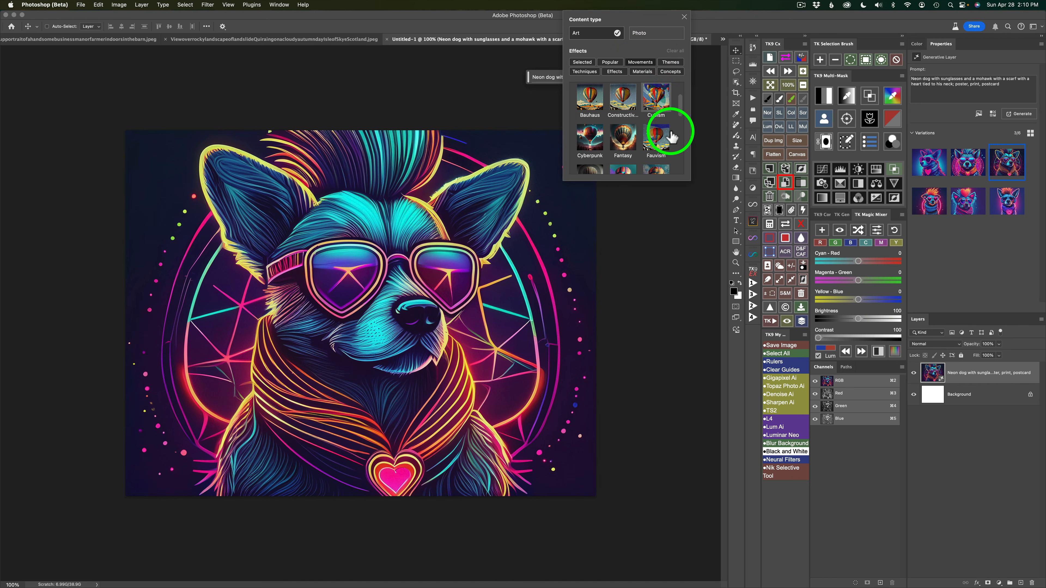
pyautogui.click(661, 103)
pyautogui.click(614, 70)
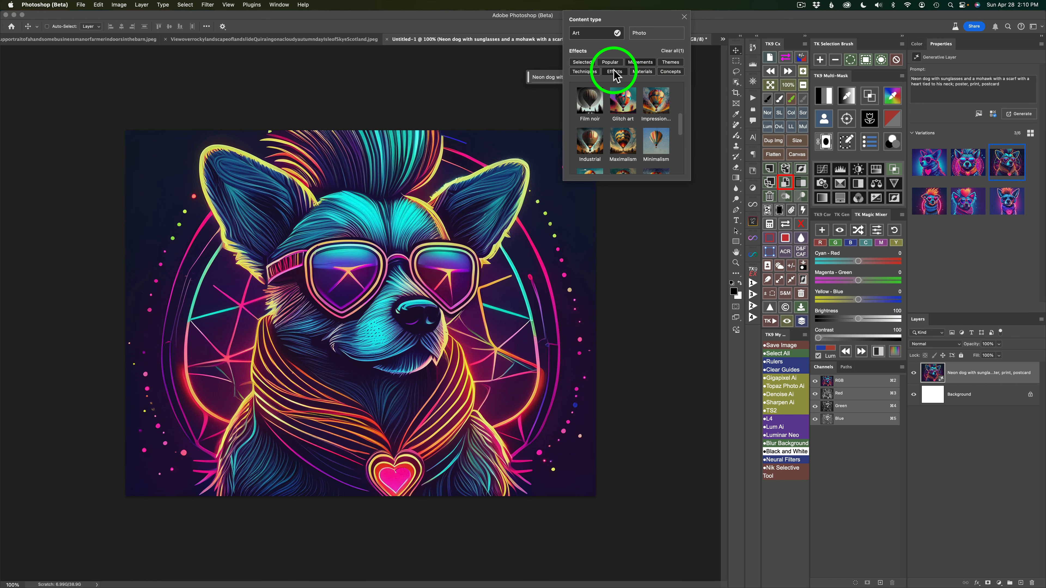
pyautogui.scroll(-2, 595, 111)
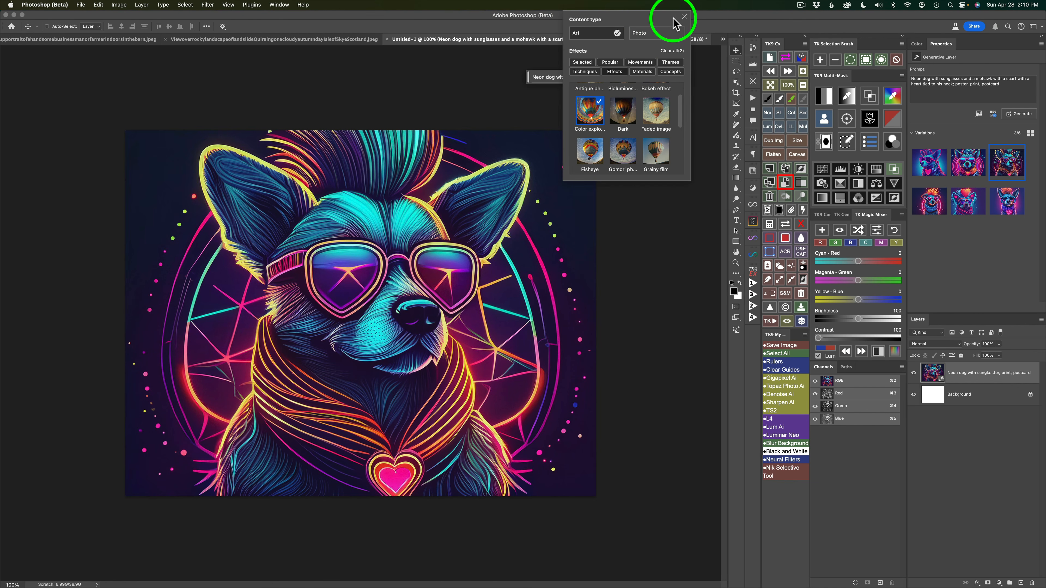
pyautogui.click(684, 18)
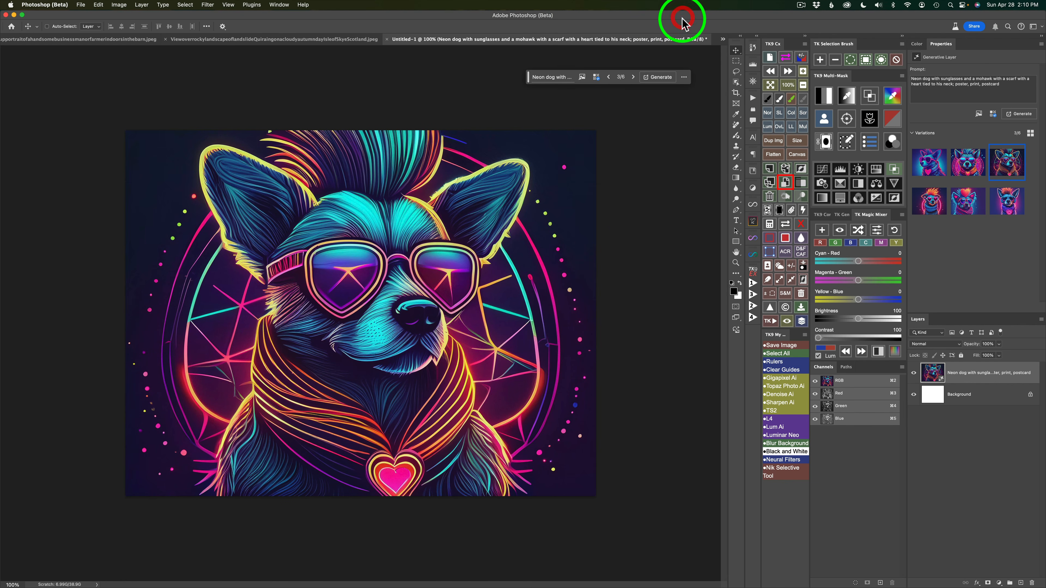
pyautogui.click(657, 78)
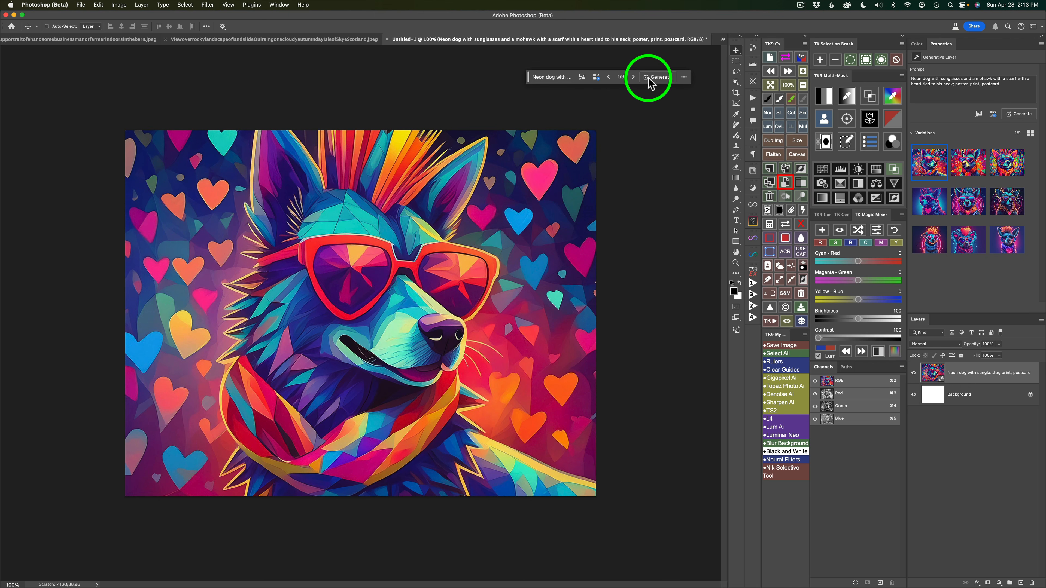
pyautogui.click(633, 77)
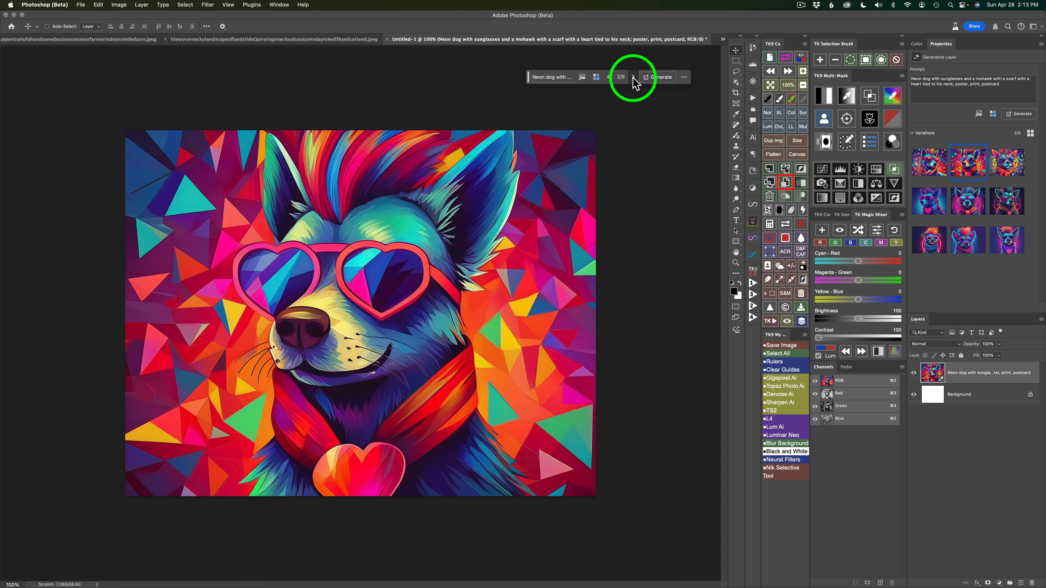
pyautogui.click(632, 78)
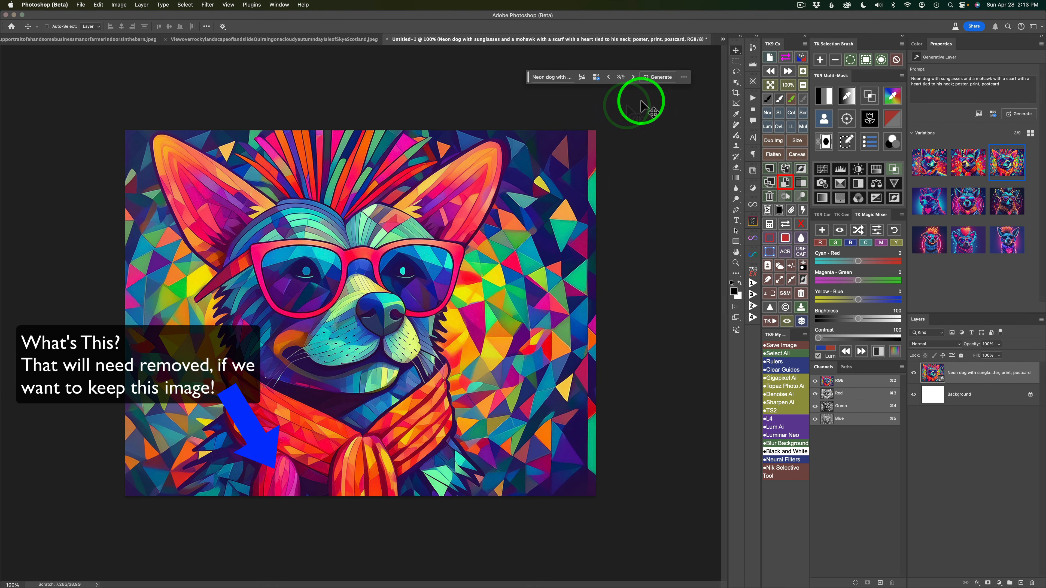
# Choose the white cartoon unicorn from the reference image gallery as the style reference for the dog layer.
pyautogui.click(583, 76)
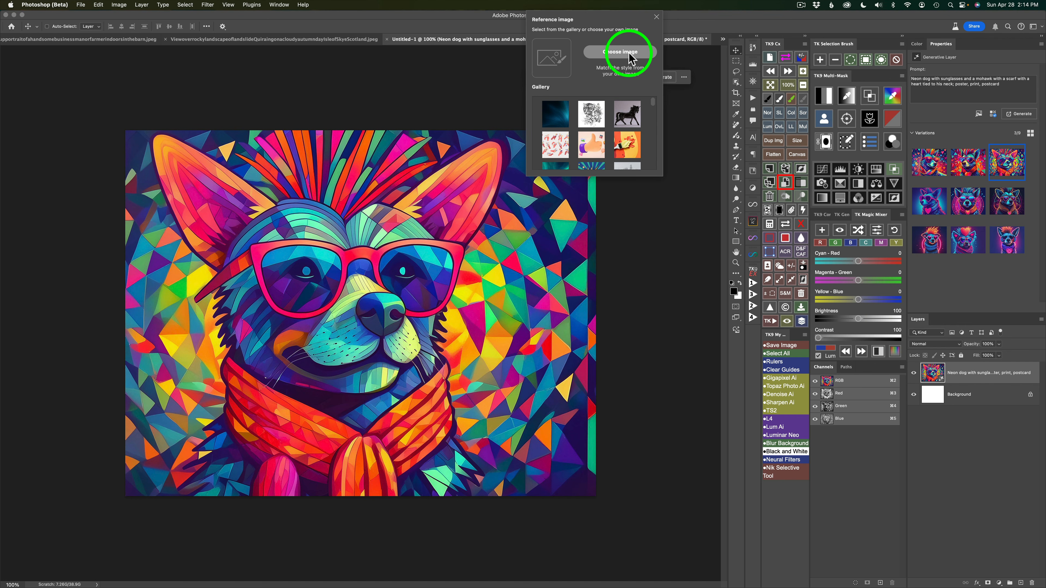
pyautogui.scroll(-5, 612, 128)
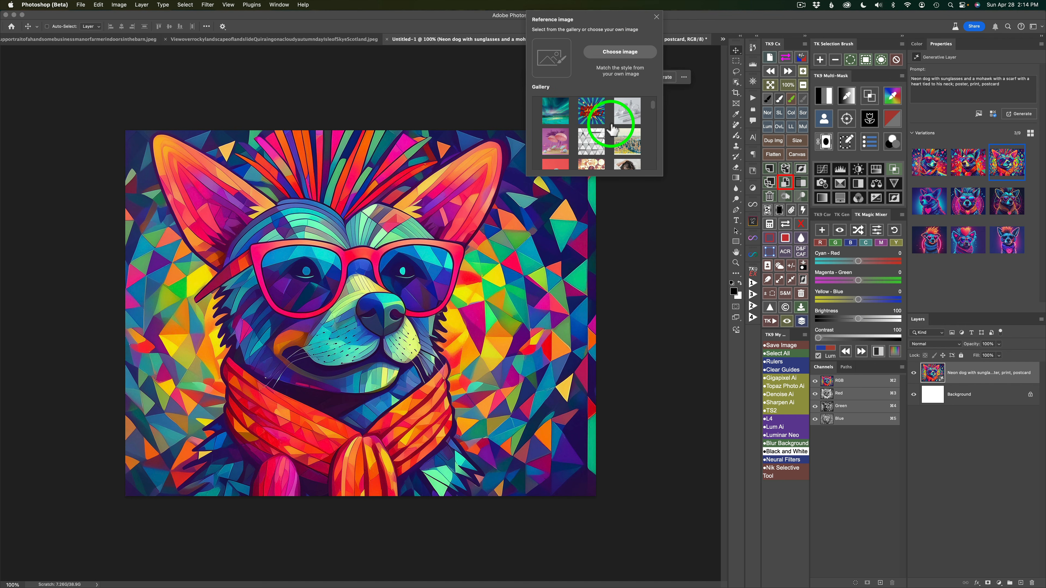
pyautogui.scroll(-10, 612, 130)
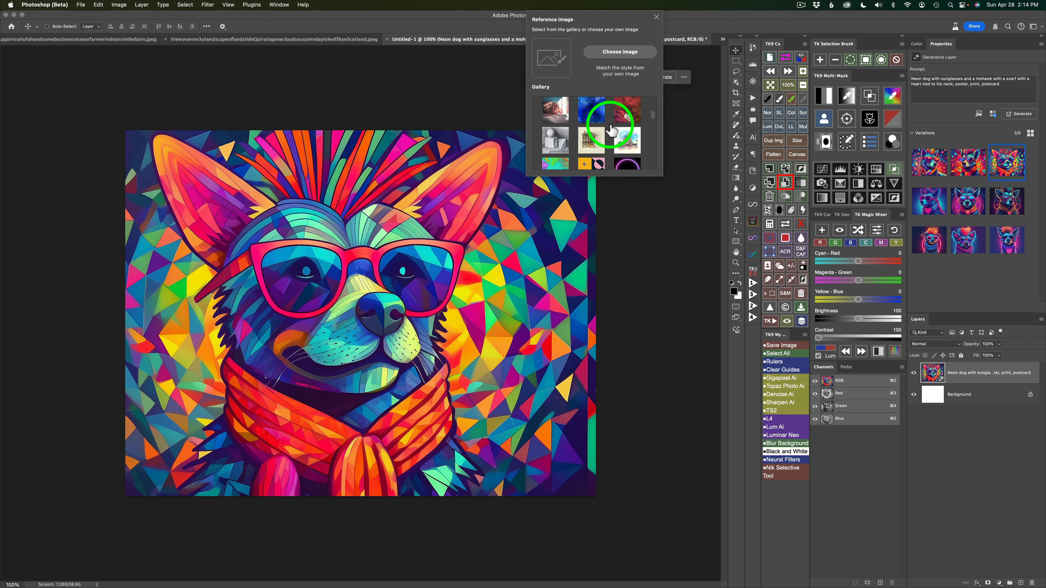
pyautogui.scroll(2, 611, 130)
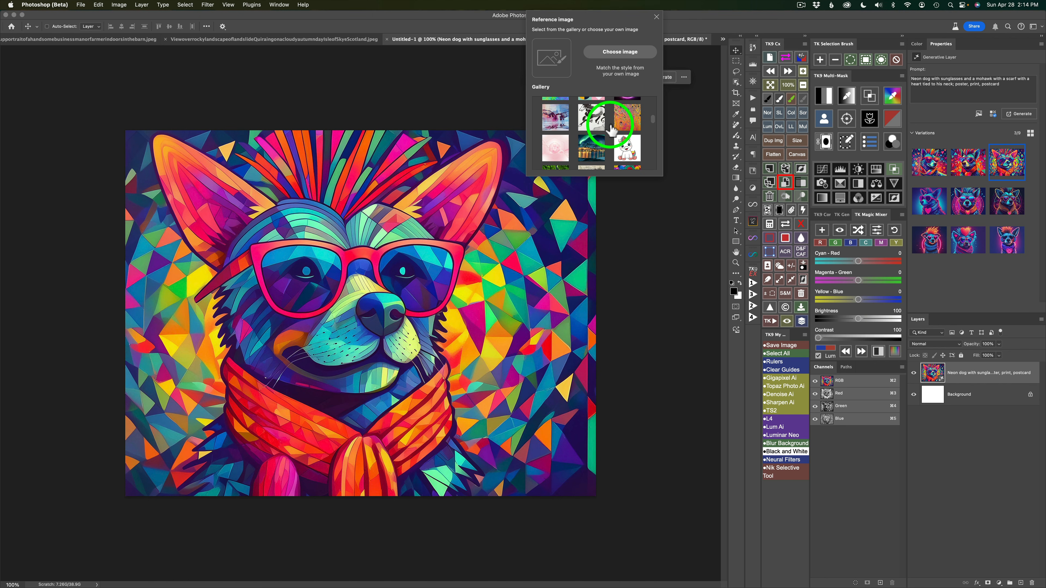
pyautogui.scroll(2, 611, 130)
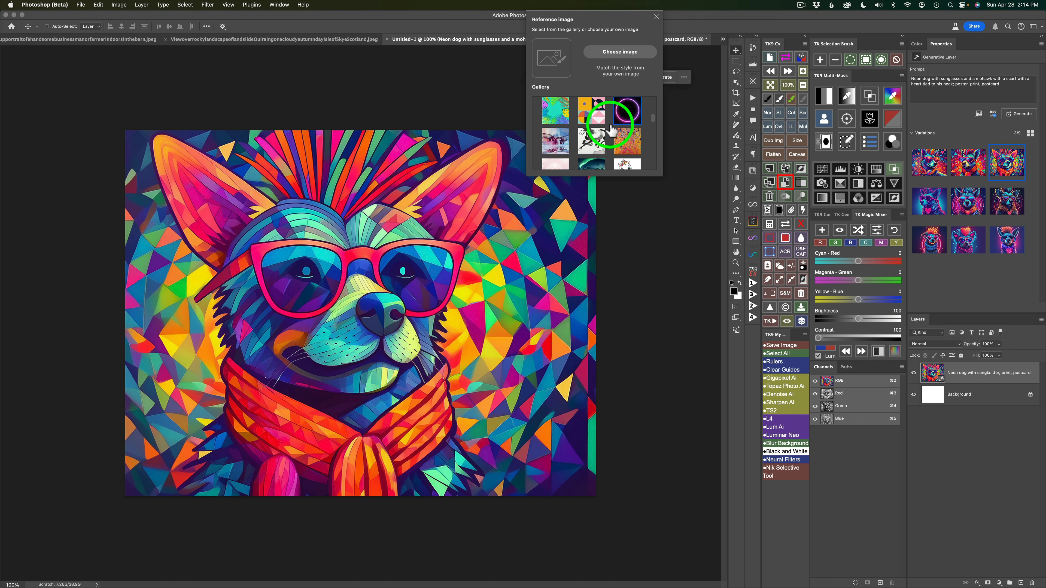
pyautogui.click(614, 132)
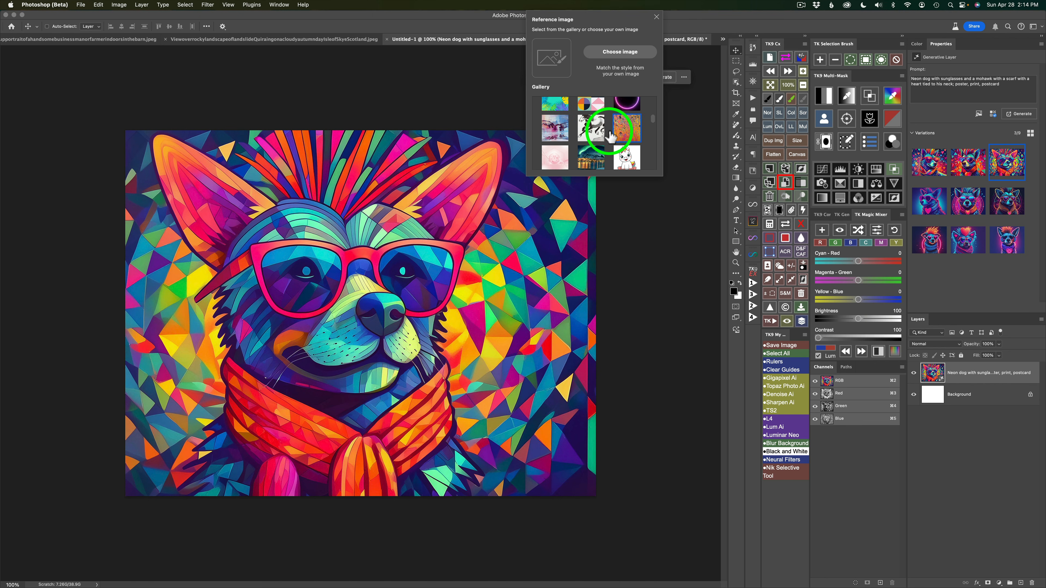
pyautogui.scroll(-2, 611, 136)
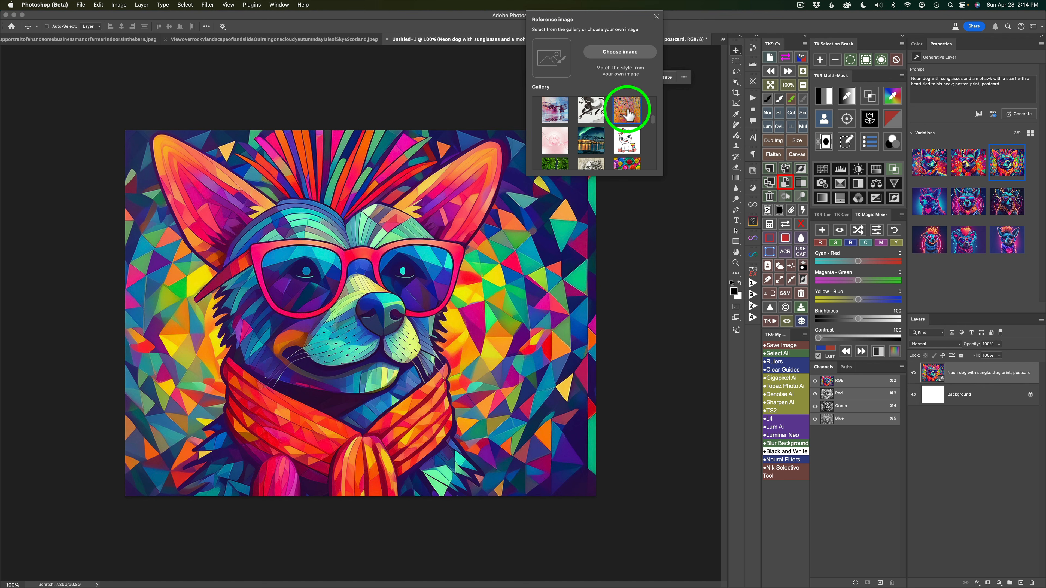
pyautogui.scroll(2, 626, 123)
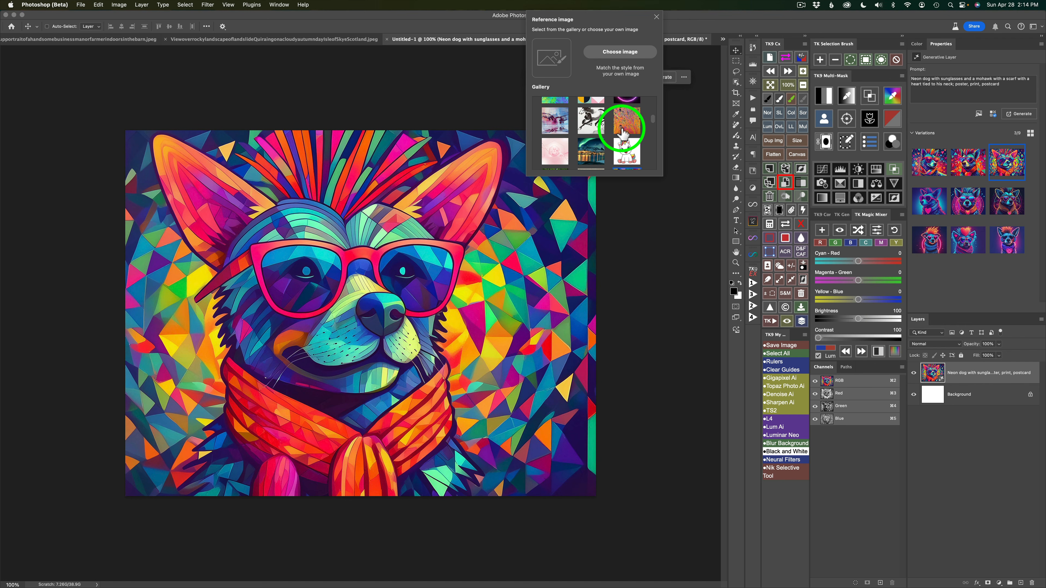
pyautogui.click(626, 155)
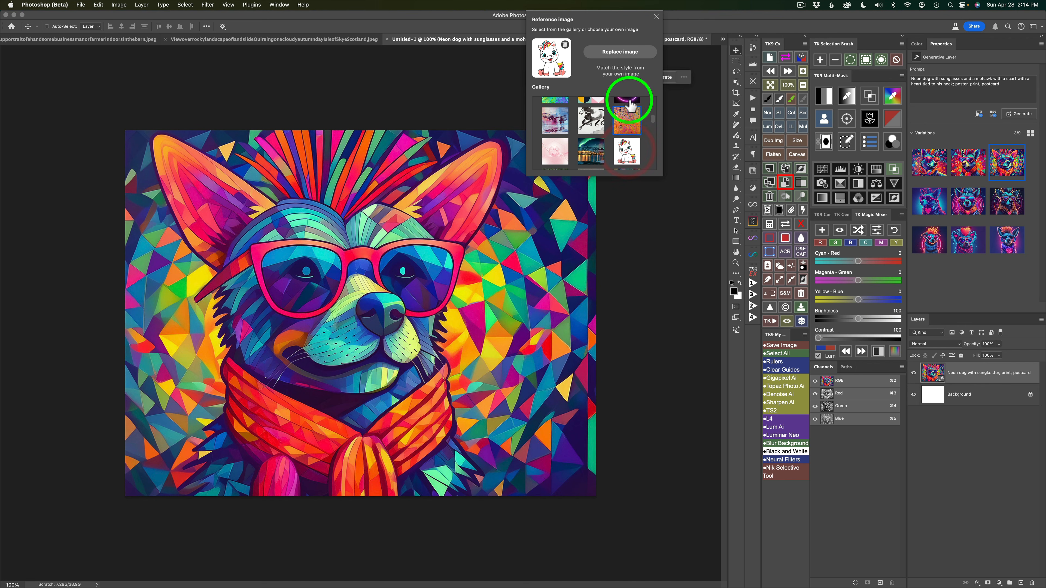
pyautogui.click(656, 18)
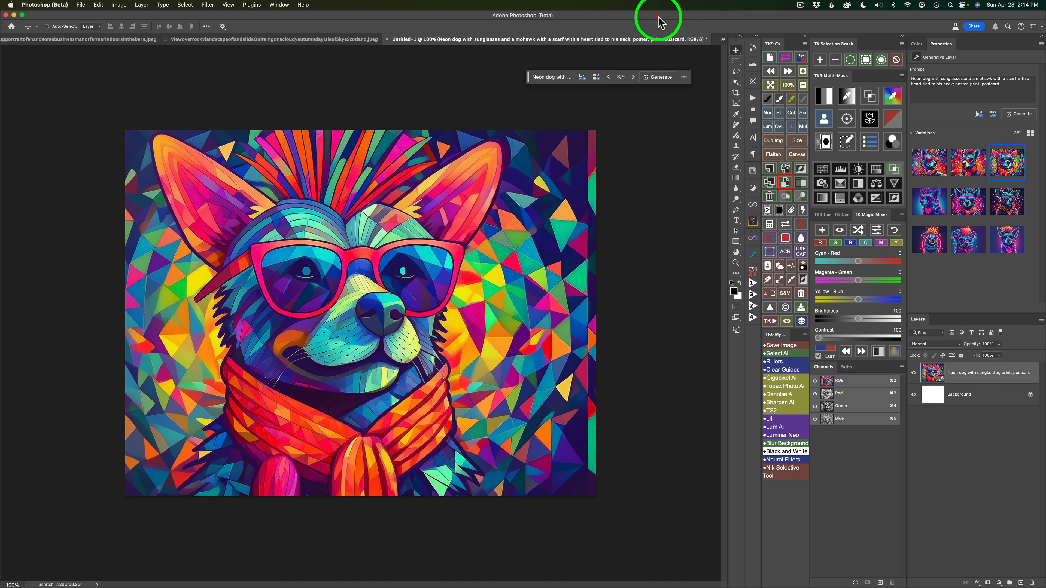
# Generate dog variations in the unicorn reference style and switch to the third new one.
pyautogui.click(661, 77)
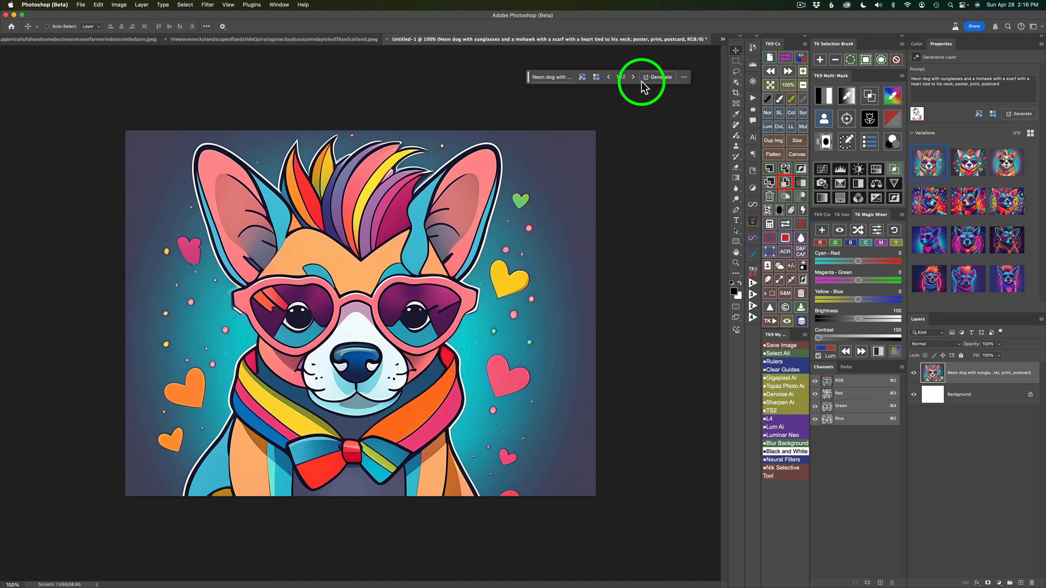
pyautogui.click(633, 77)
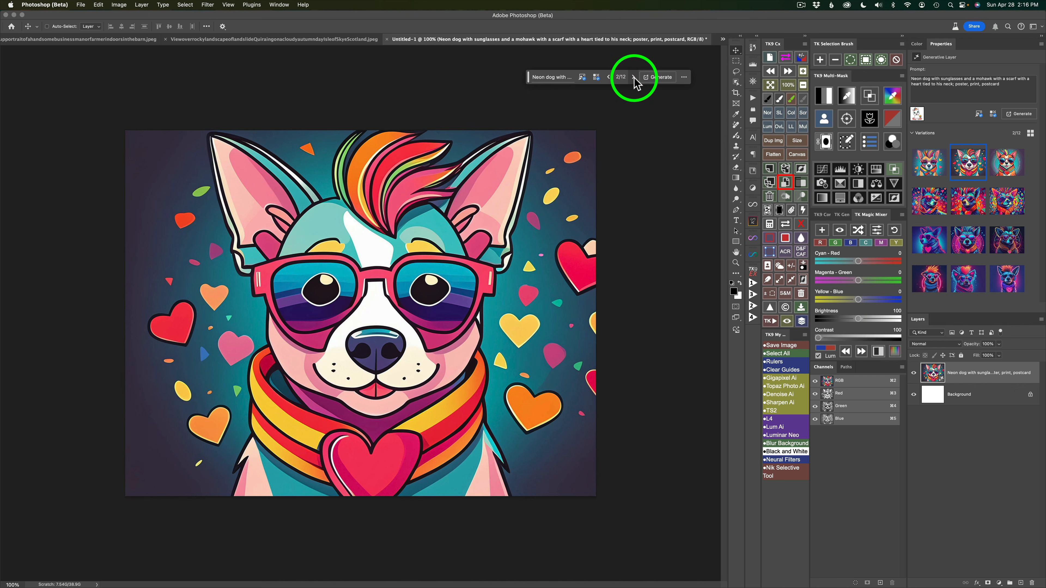
pyautogui.click(633, 77)
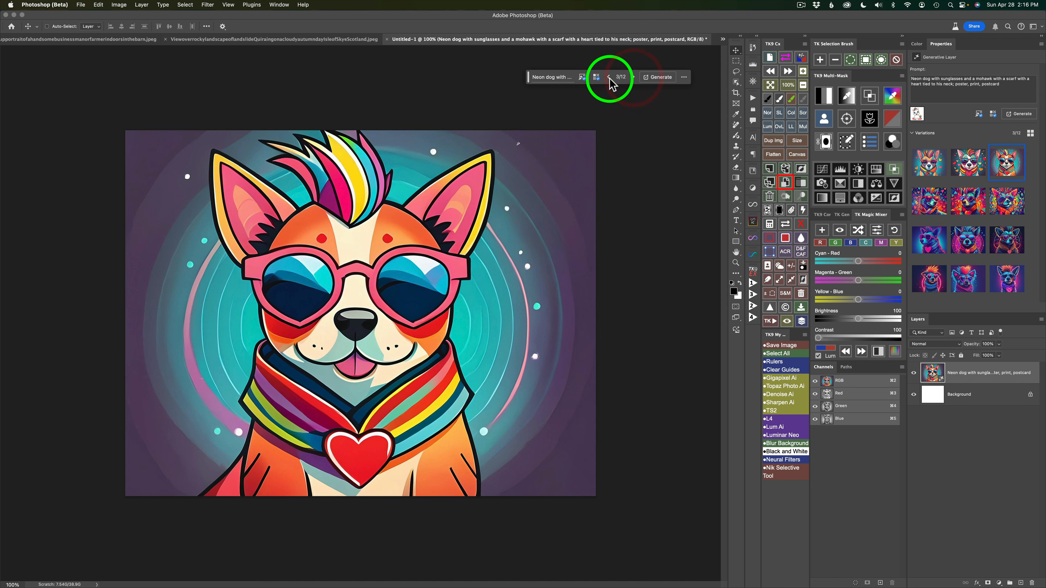
# Check the effects and reference image of the current variation, and switch to variation 8, the front-facing neon dog with pink rings.
pyautogui.click(585, 77)
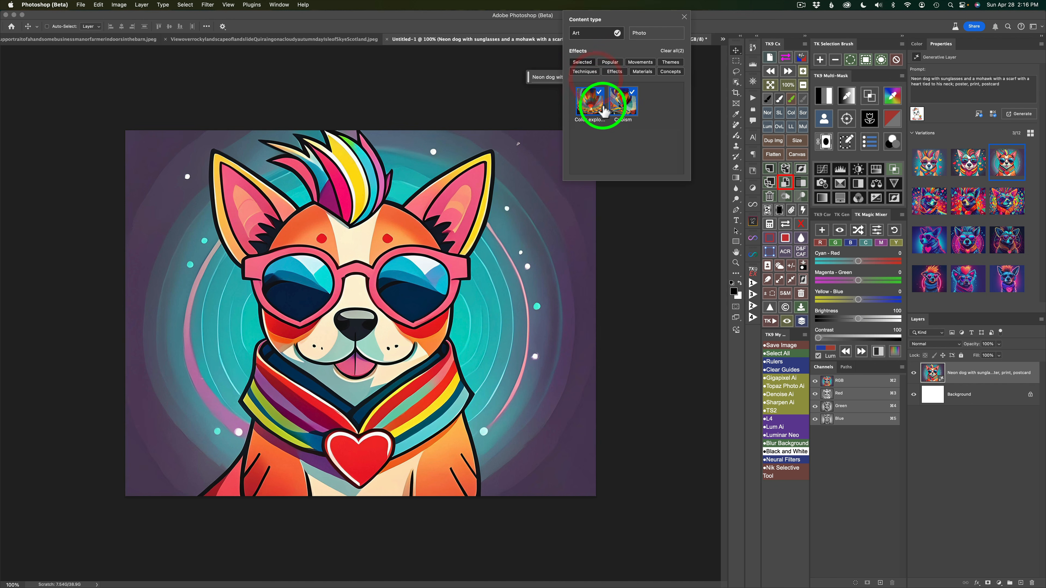
pyautogui.click(684, 17)
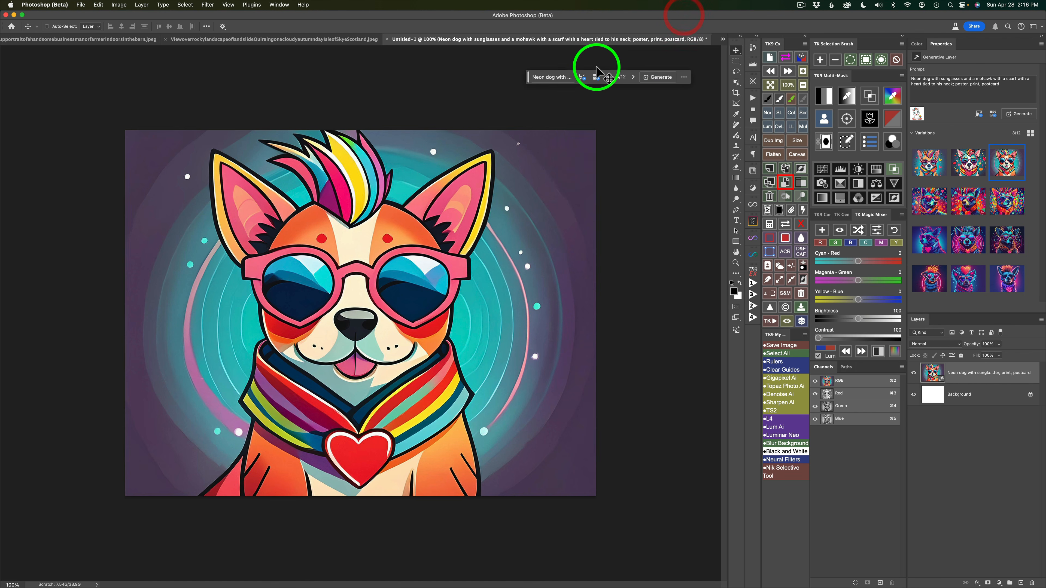
pyautogui.click(583, 77)
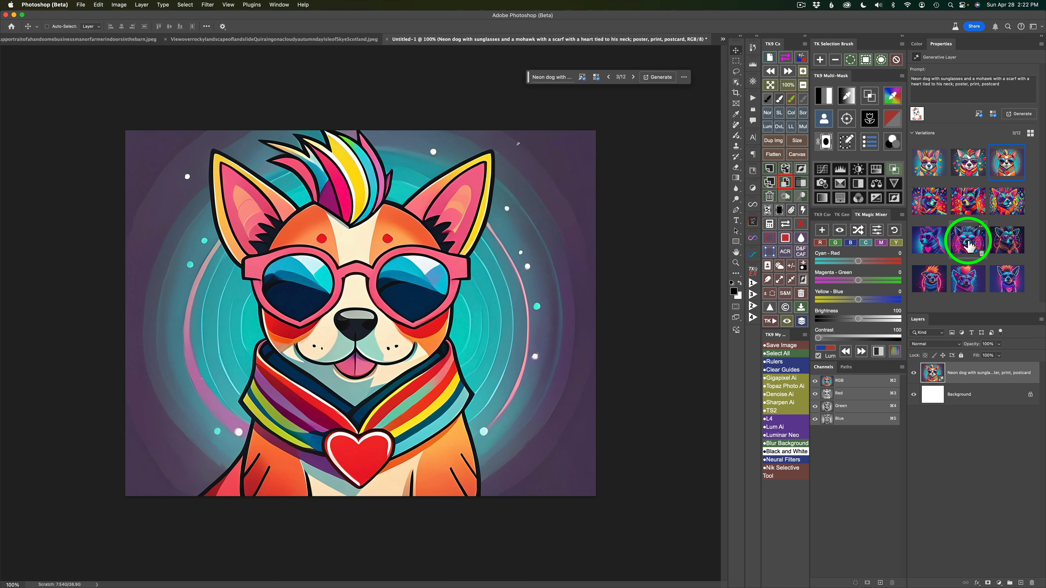
pyautogui.click(969, 246)
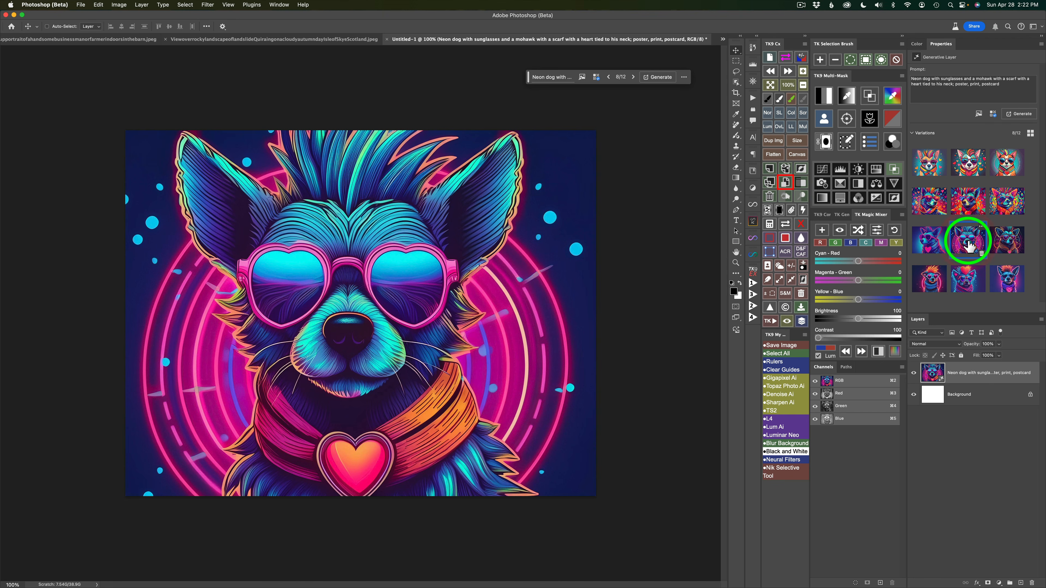